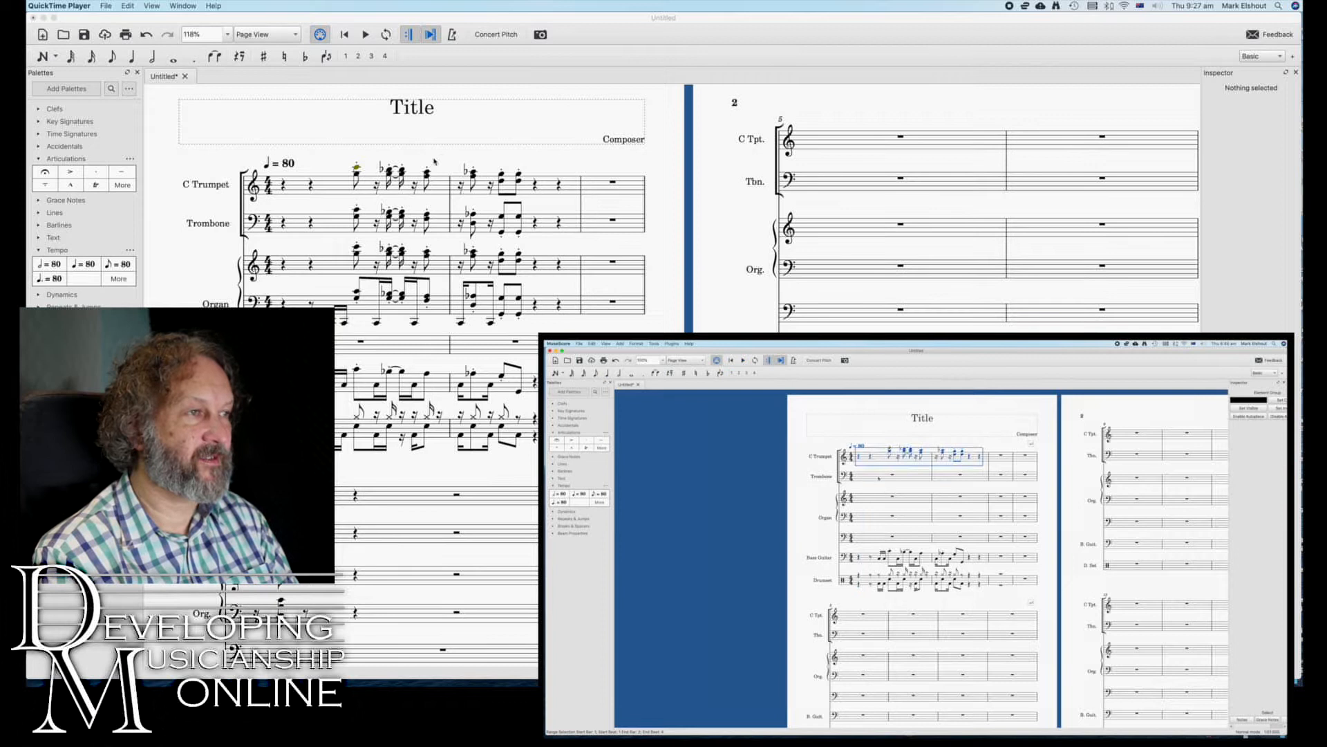
Review the score's opening page and the bass guitar and drum parts from bar 5 on page 2.
click(429, 163)
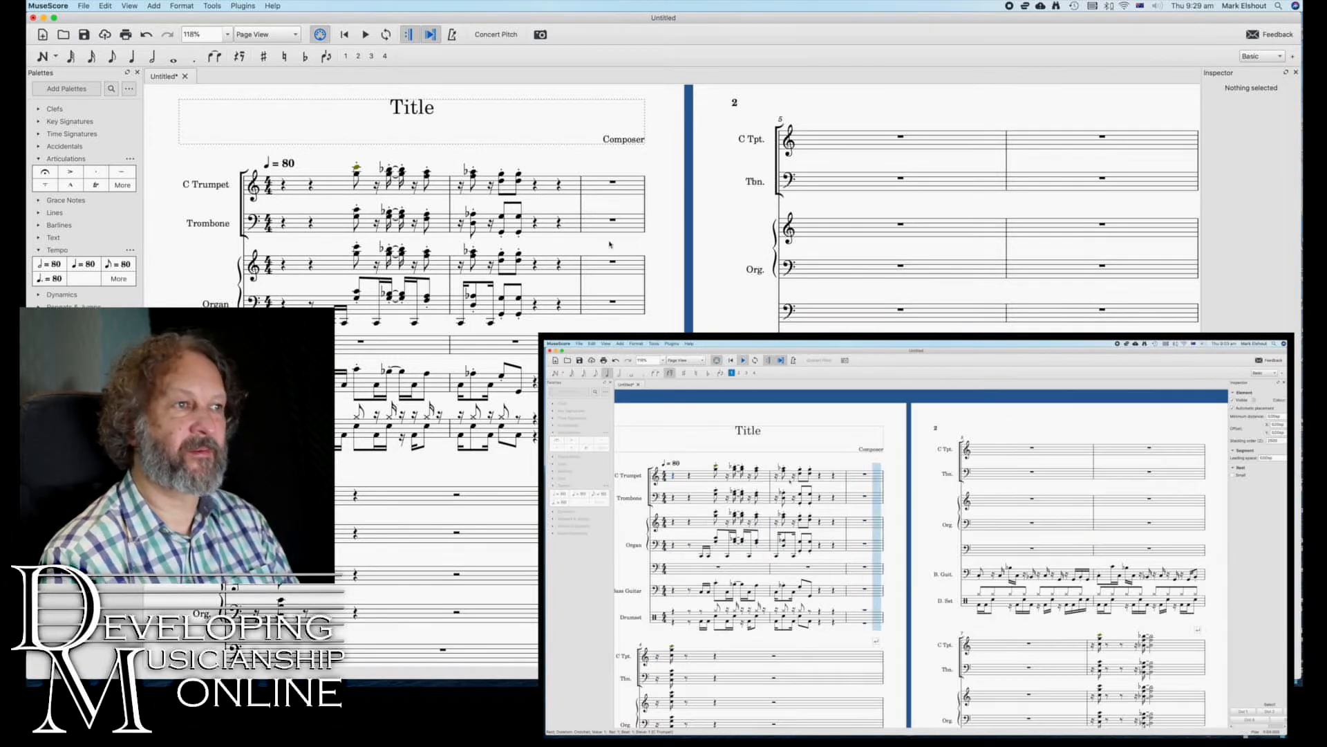
scroll(584, 325, down, 3)
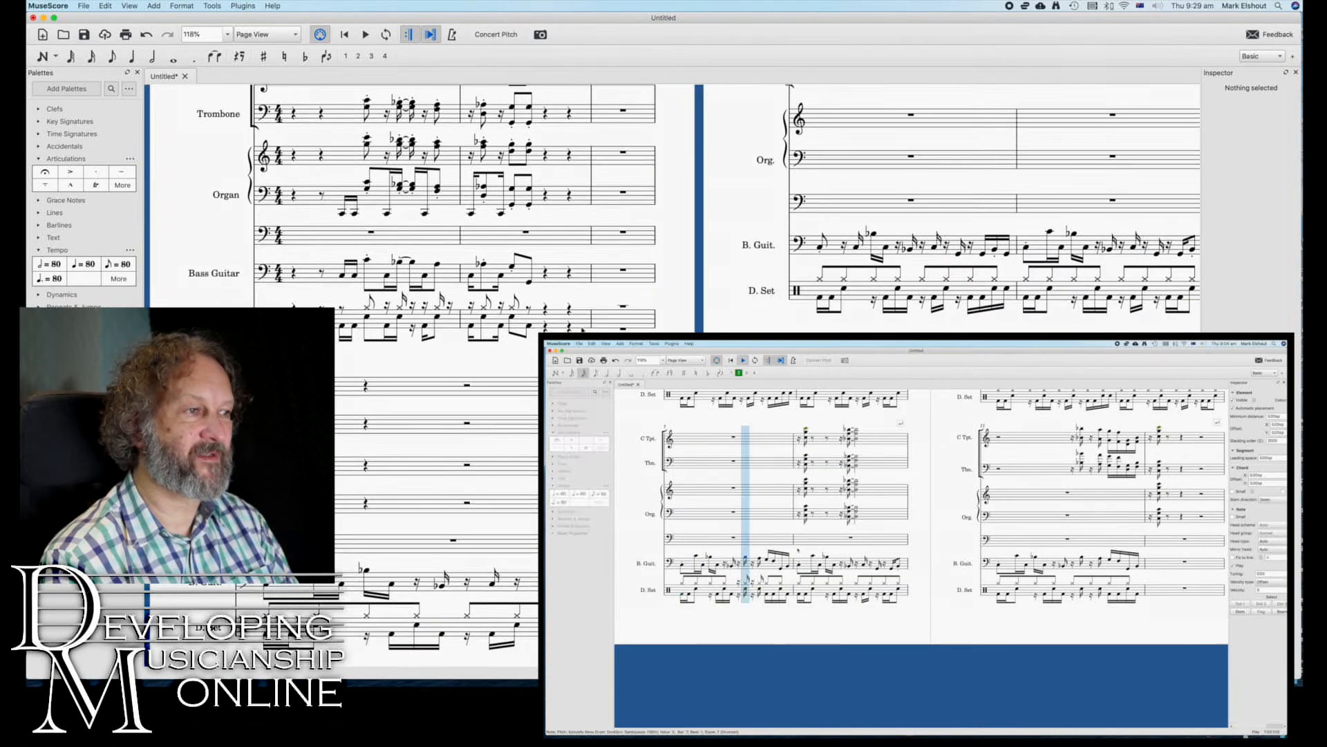
scroll(584, 331, down, 3)
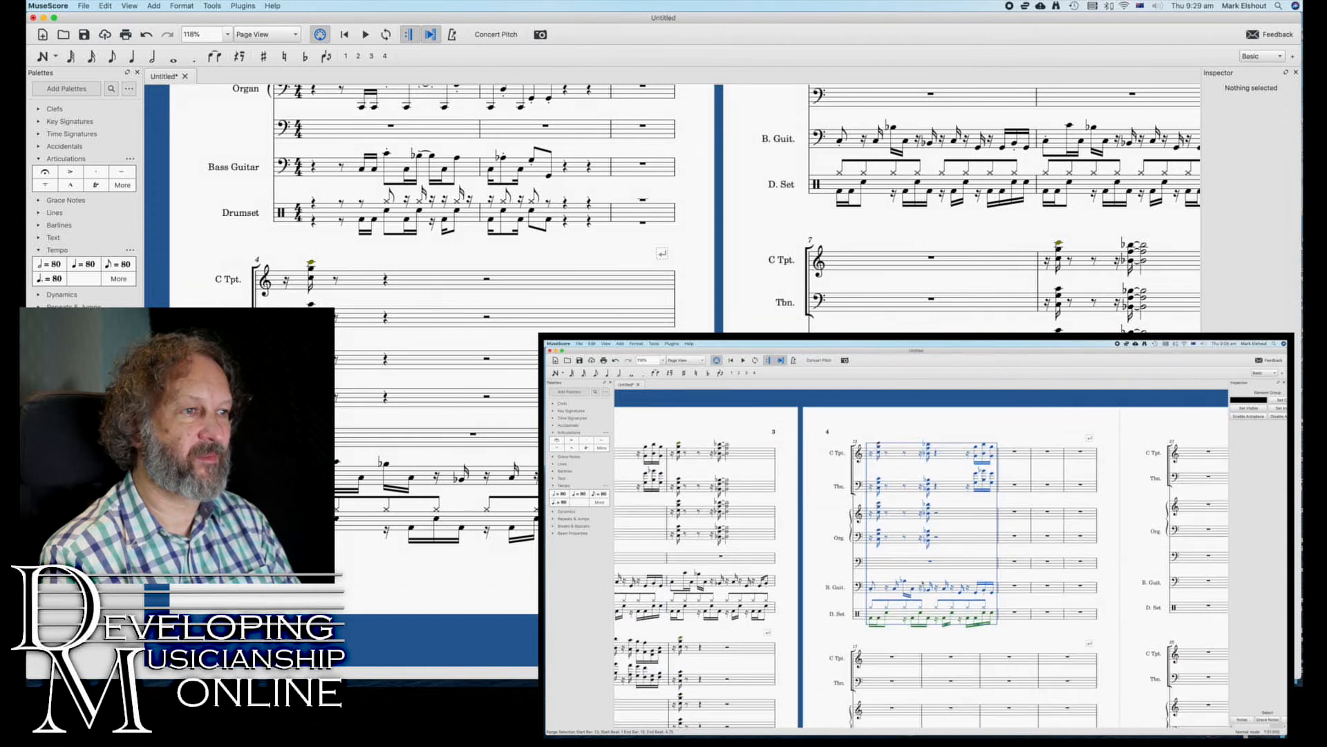
scroll(584, 330, right, 6)
scroll(585, 330, up, 2)
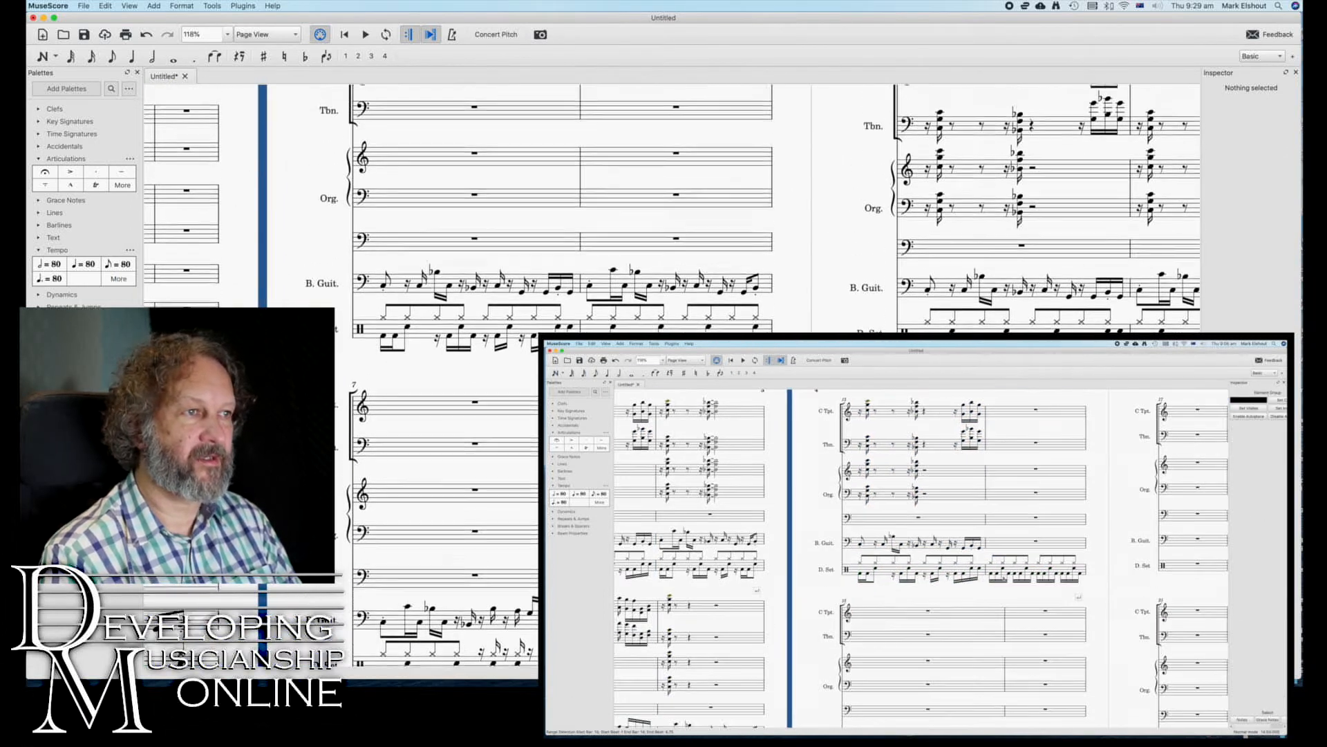
scroll(584, 330, up, 4)
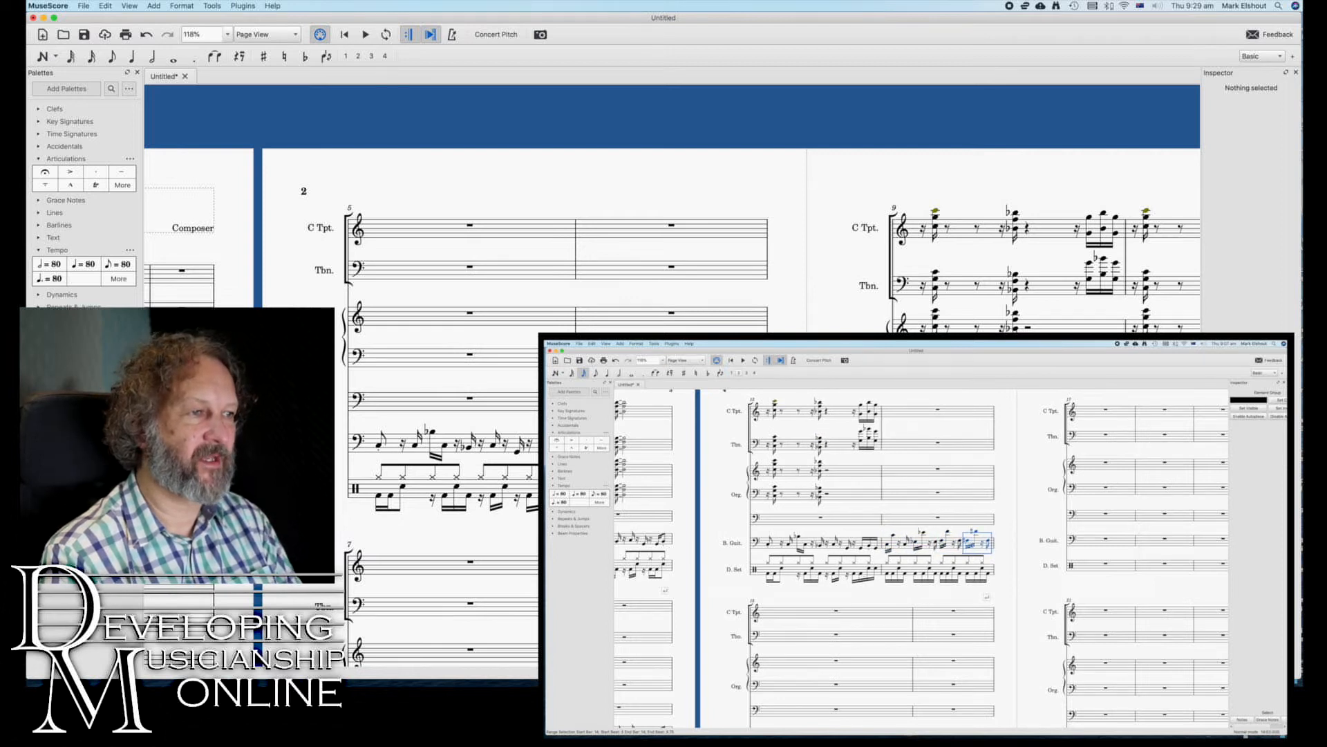
scroll(584, 331, down, 2)
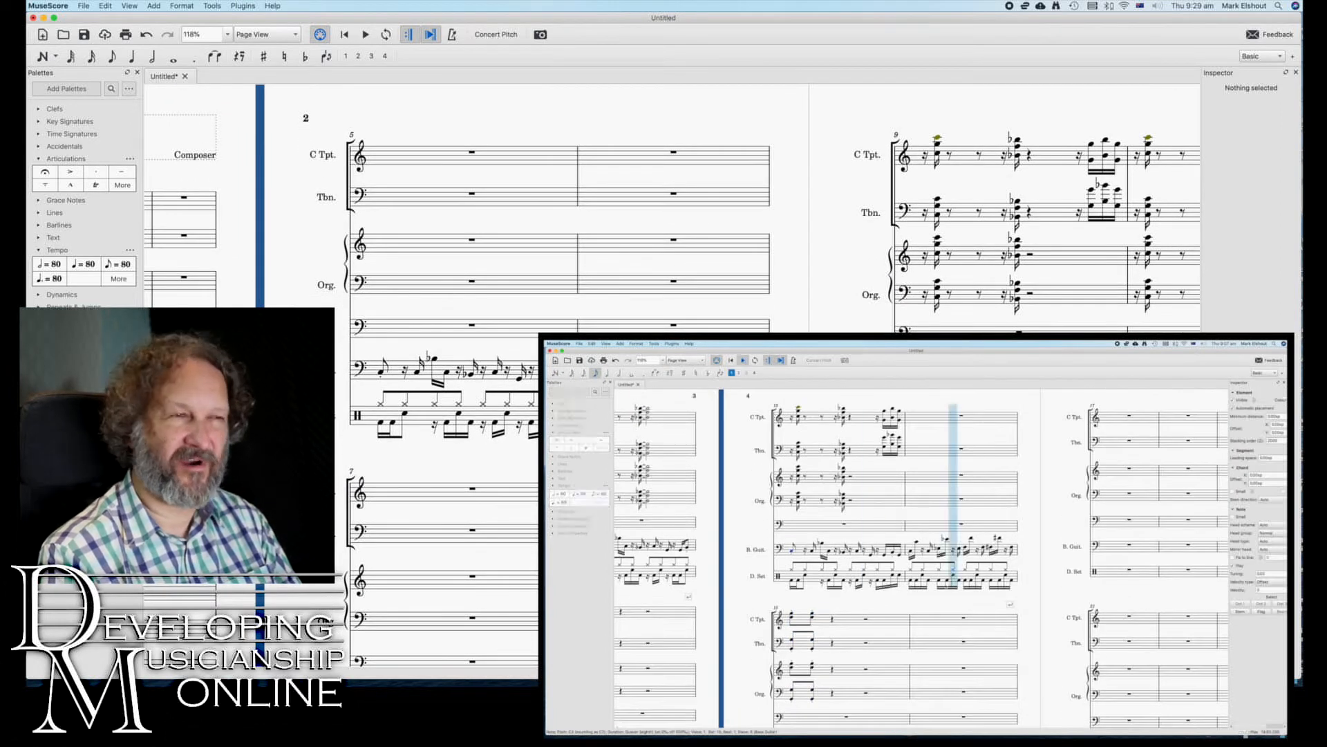
scroll(584, 331, down, 3)
scroll(585, 331, down, 2)
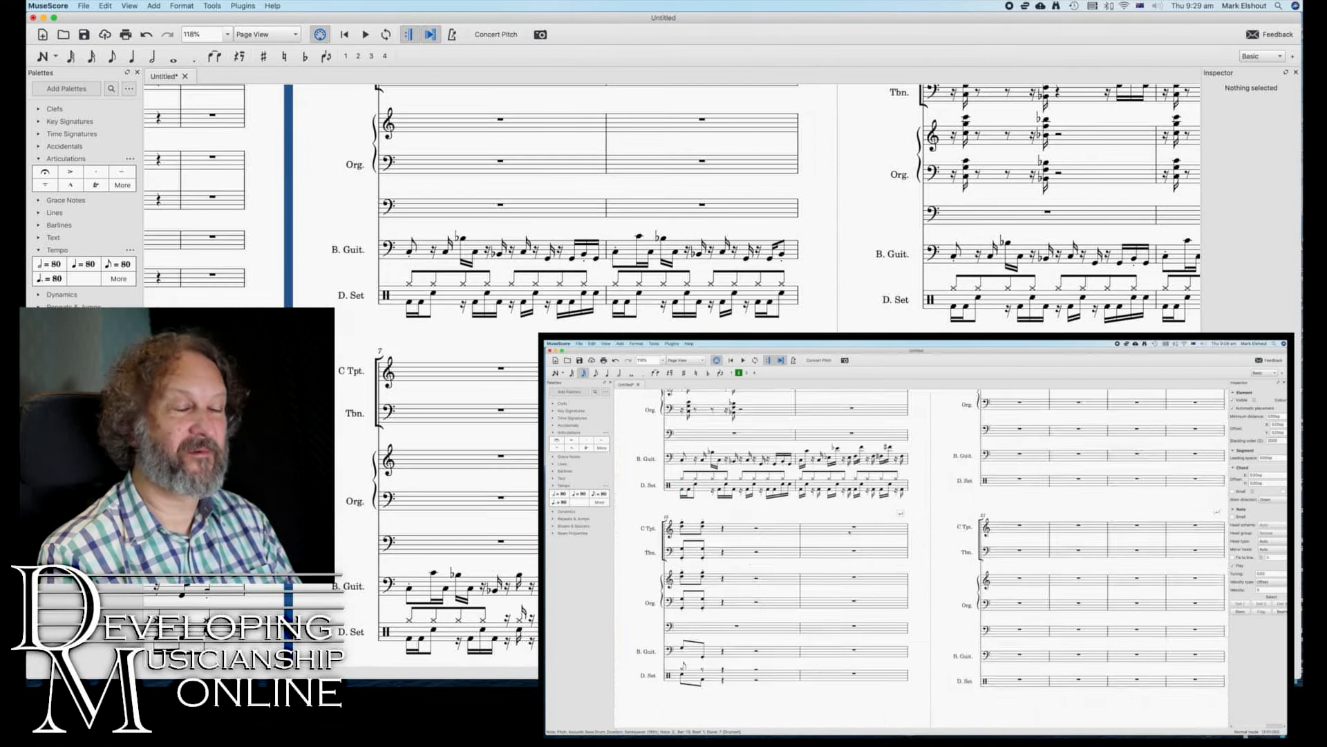
scroll(585, 330, down, 1)
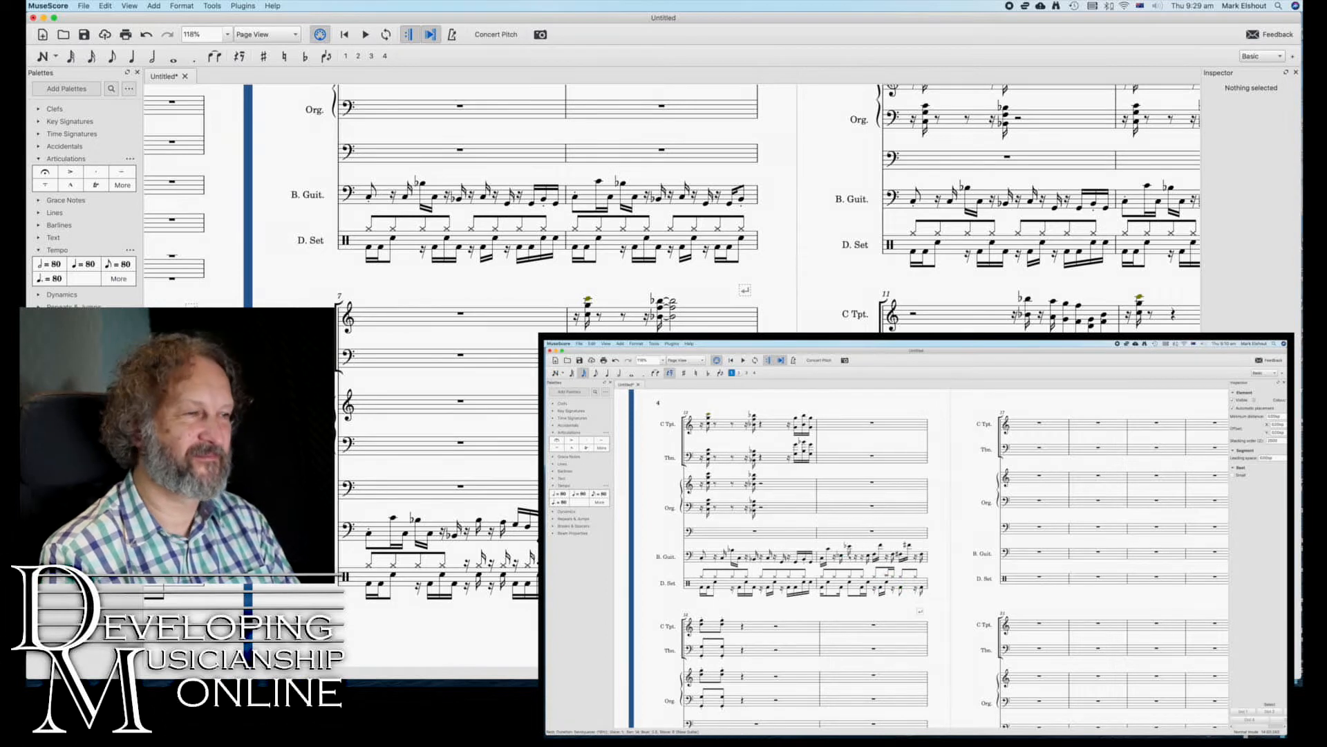
Review the trumpet, trombone and organ chords from bar 7 through bar 13 across pages 2 to 4.
scroll(659, 314, right, 5)
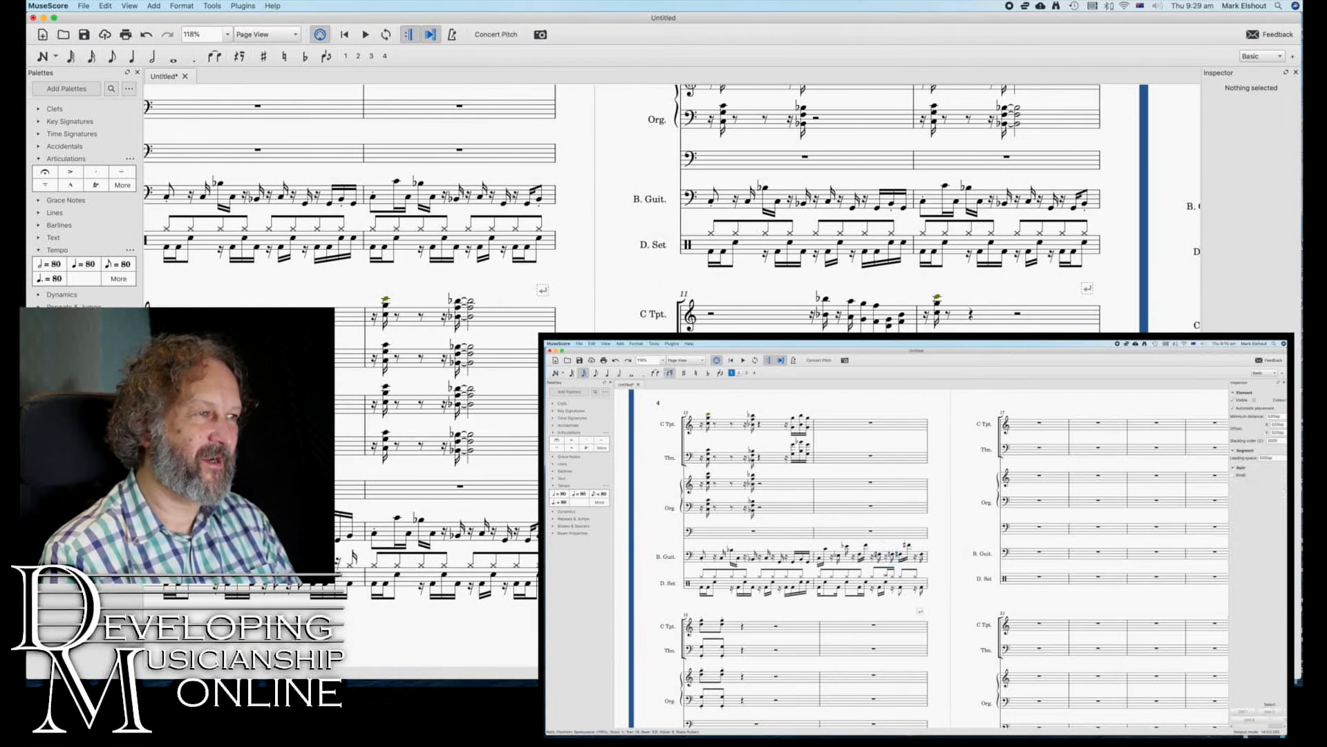
scroll(660, 314, right, 2)
scroll(660, 315, up, 4)
scroll(661, 314, right, 5)
scroll(660, 315, up, 2)
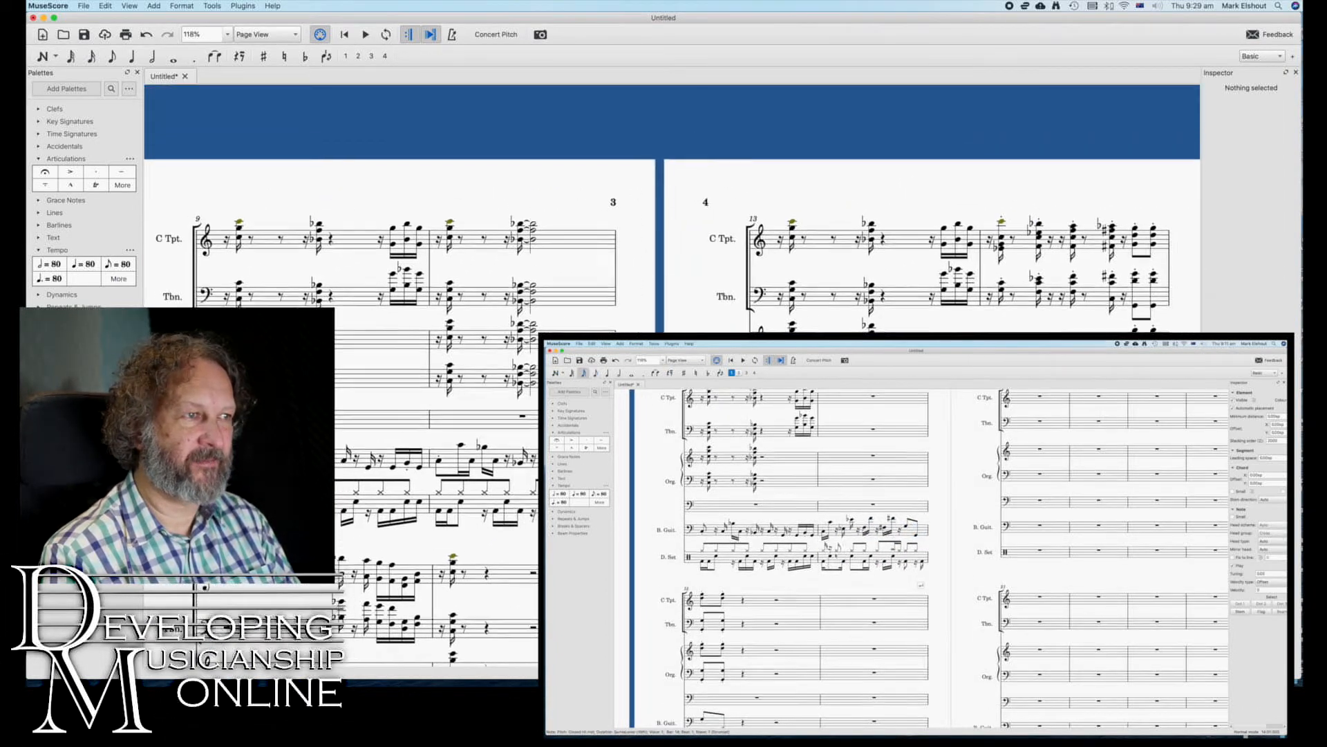
scroll(660, 315, left, 2)
scroll(661, 315, down, 1)
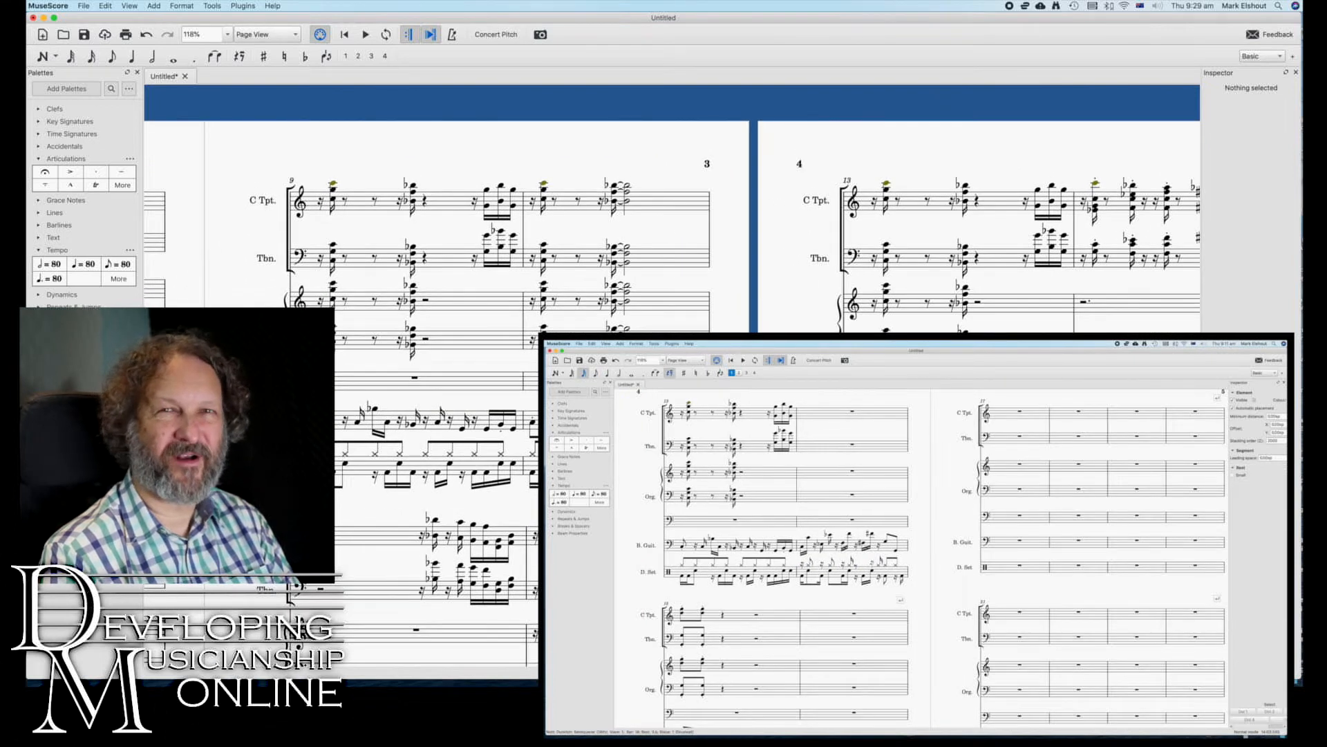
scroll(660, 315, down, 3)
scroll(660, 315, down, 4)
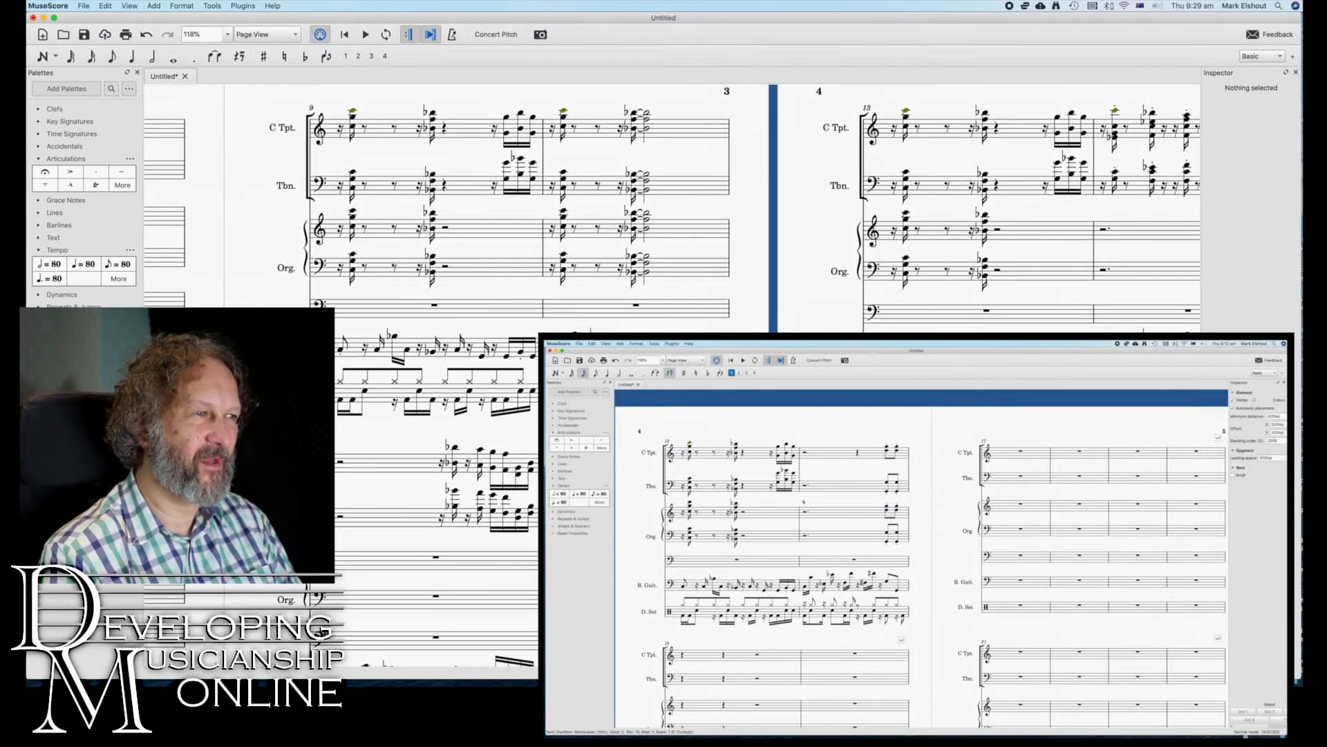
Review all instrument parts on page 4, from bar 13 to the final barline.
scroll(660, 315, right, 10)
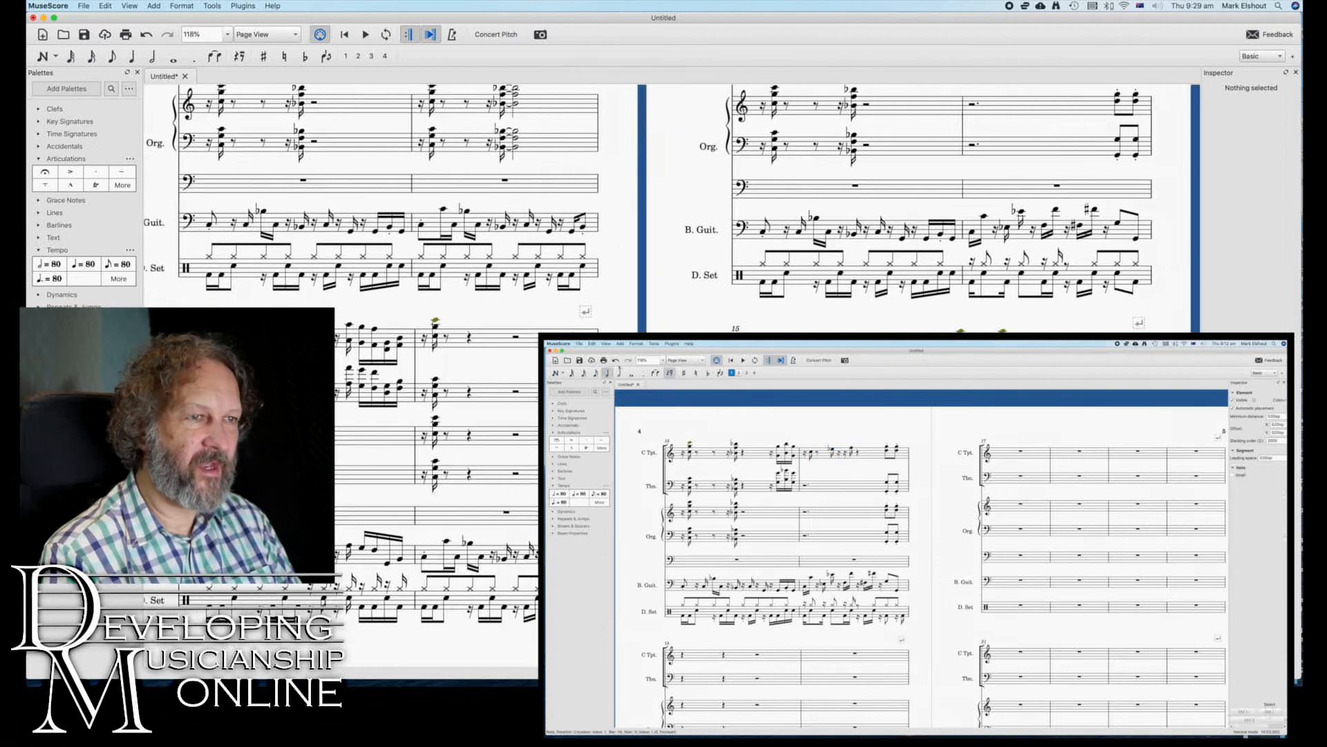
scroll(661, 315, up, 3)
scroll(660, 314, up, 3)
scroll(660, 314, right, 2)
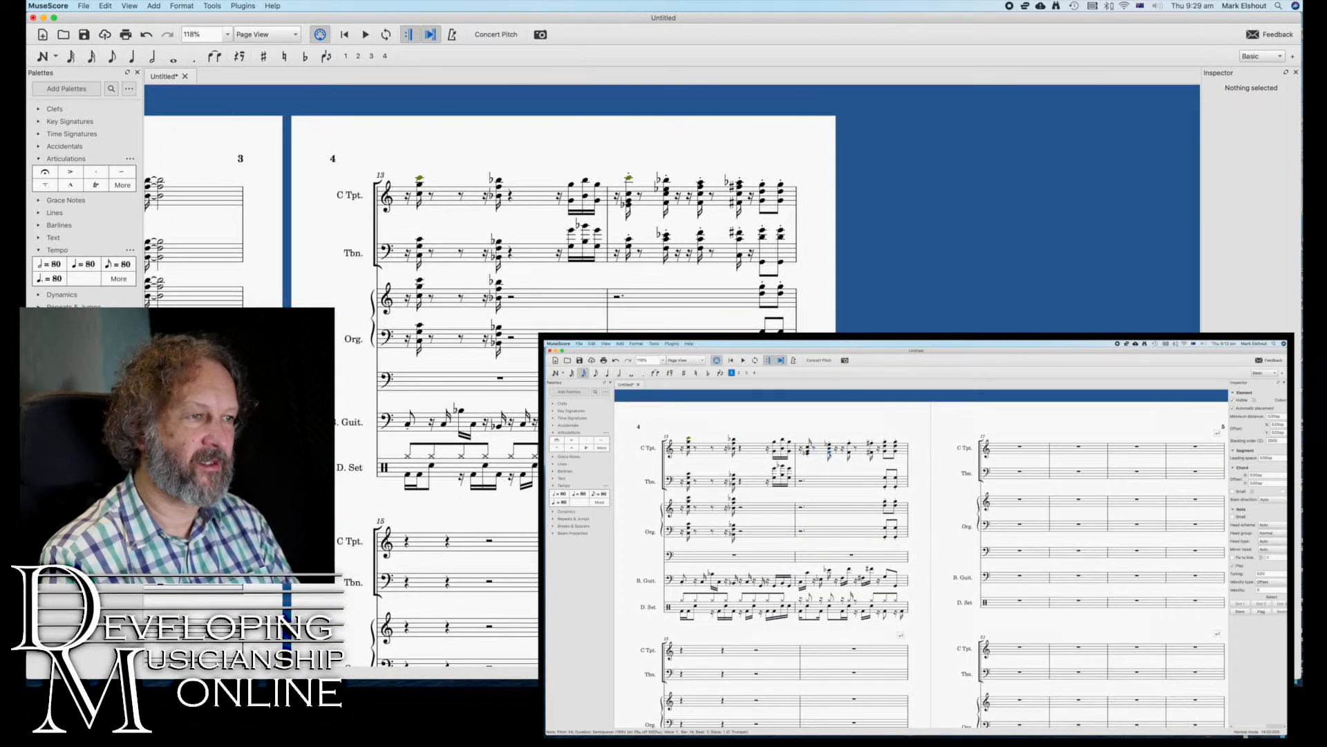
scroll(660, 315, down, 5)
scroll(661, 315, left, 1)
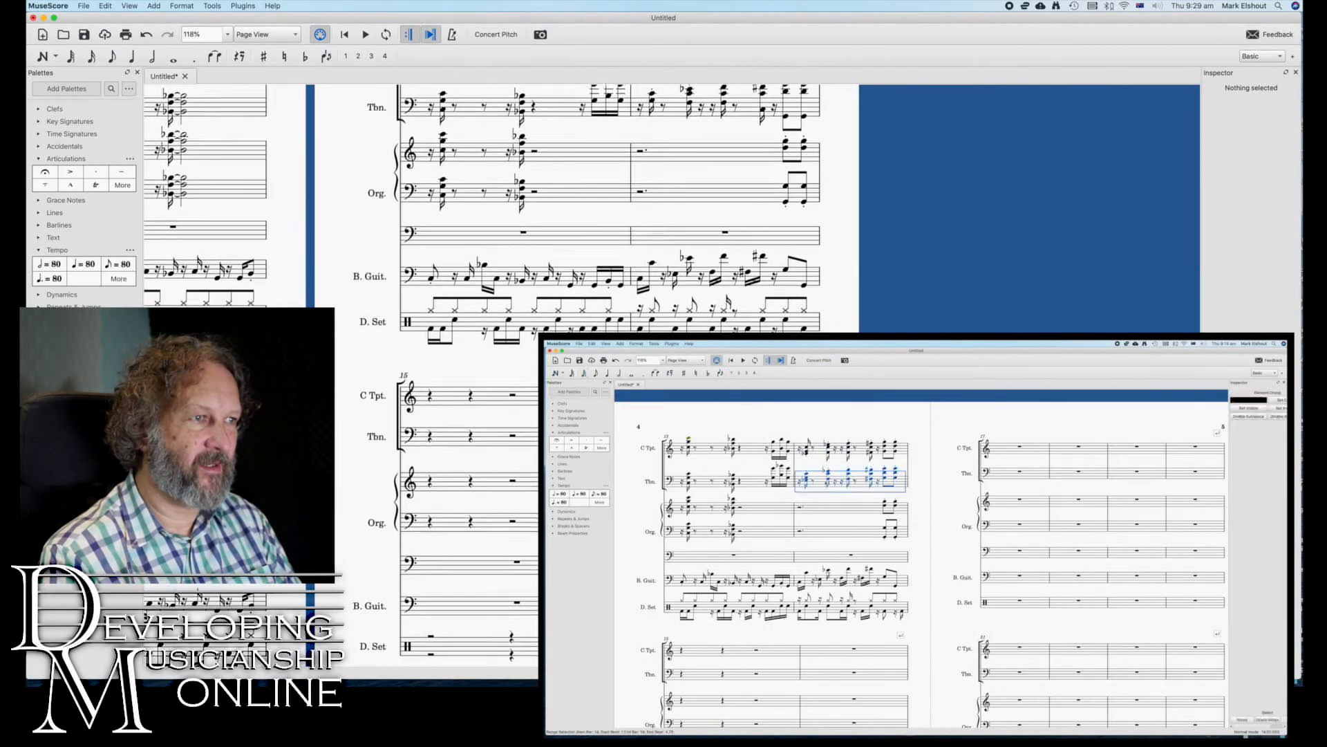
scroll(660, 315, down, 4)
scroll(660, 315, left, 2)
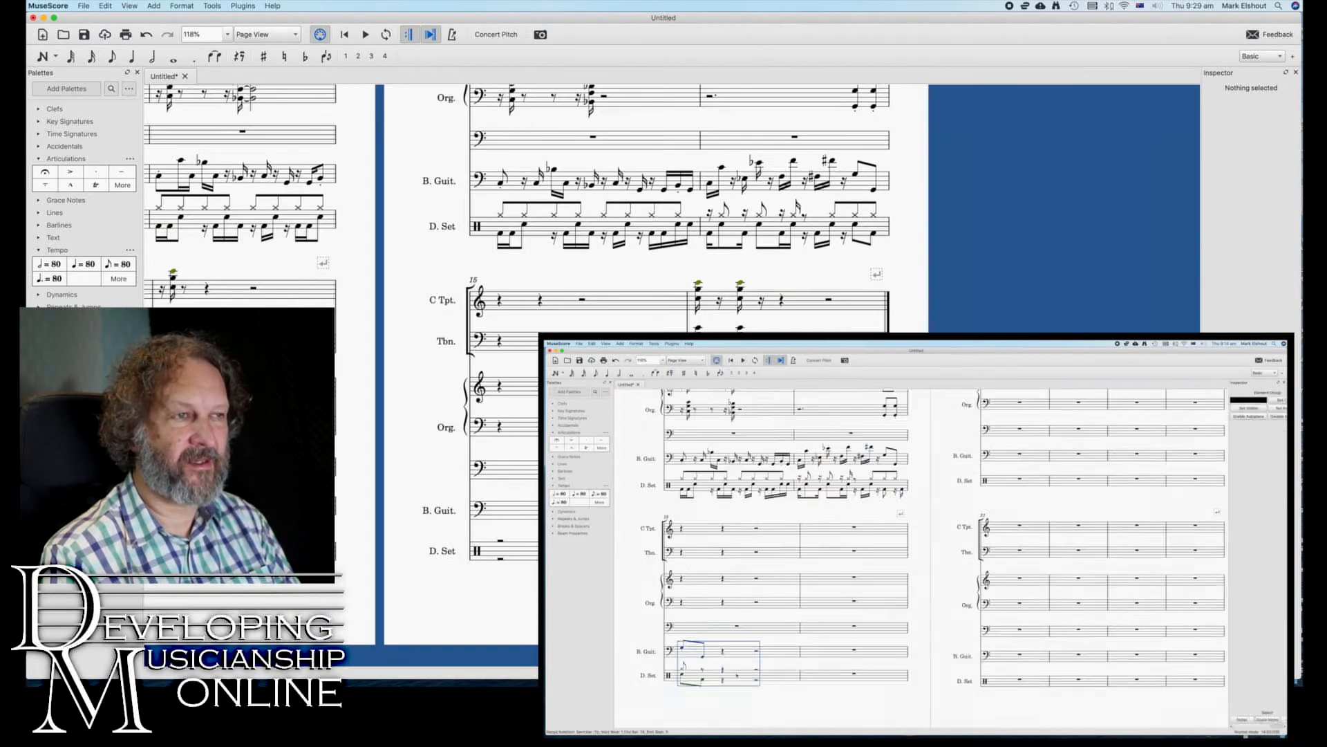
scroll(660, 314, up, 2)
scroll(660, 314, up, 5)
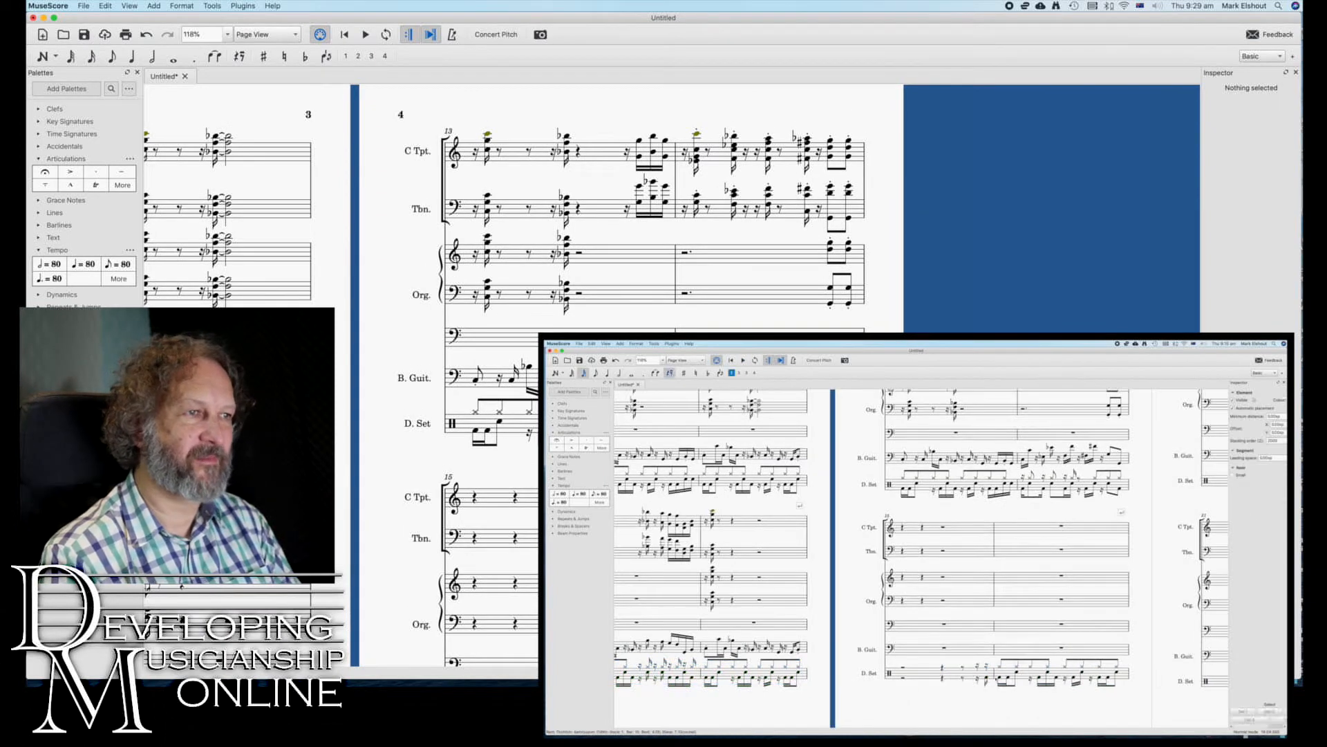
scroll(486, 436, down, 4)
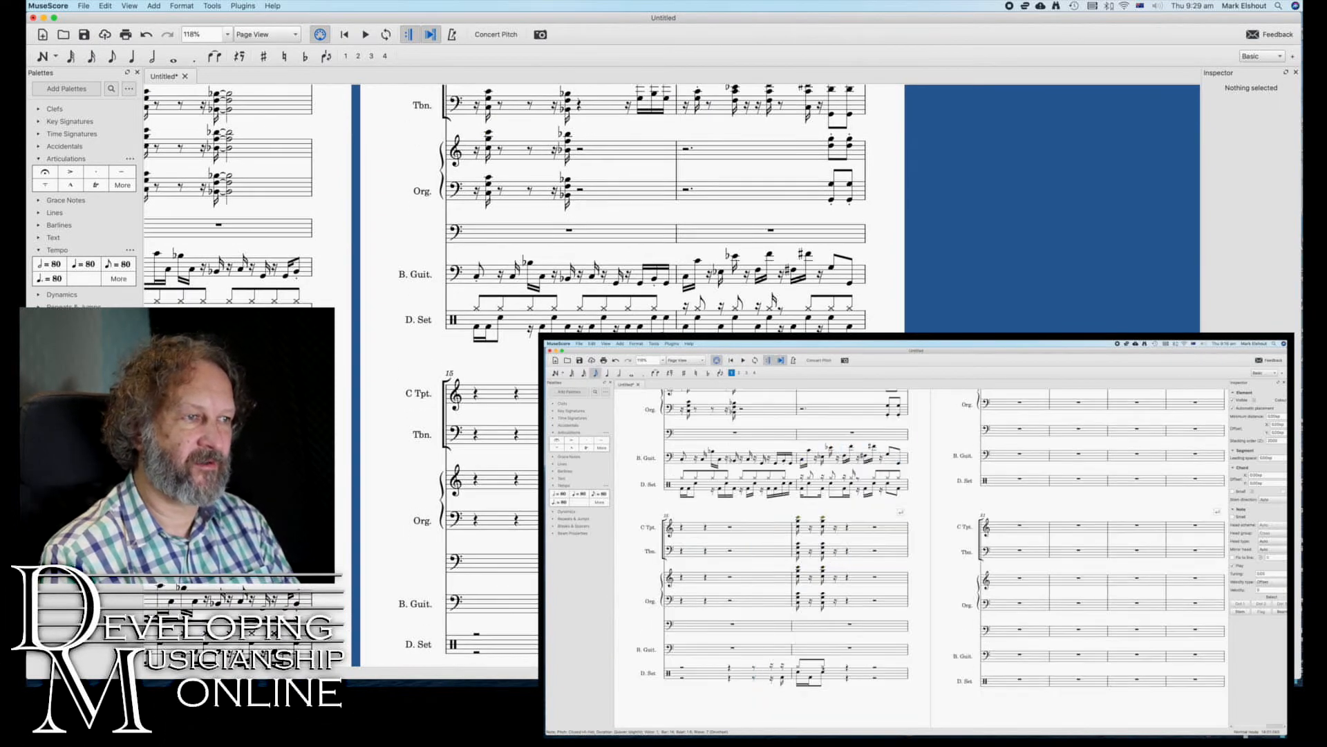
scroll(488, 436, down, 4)
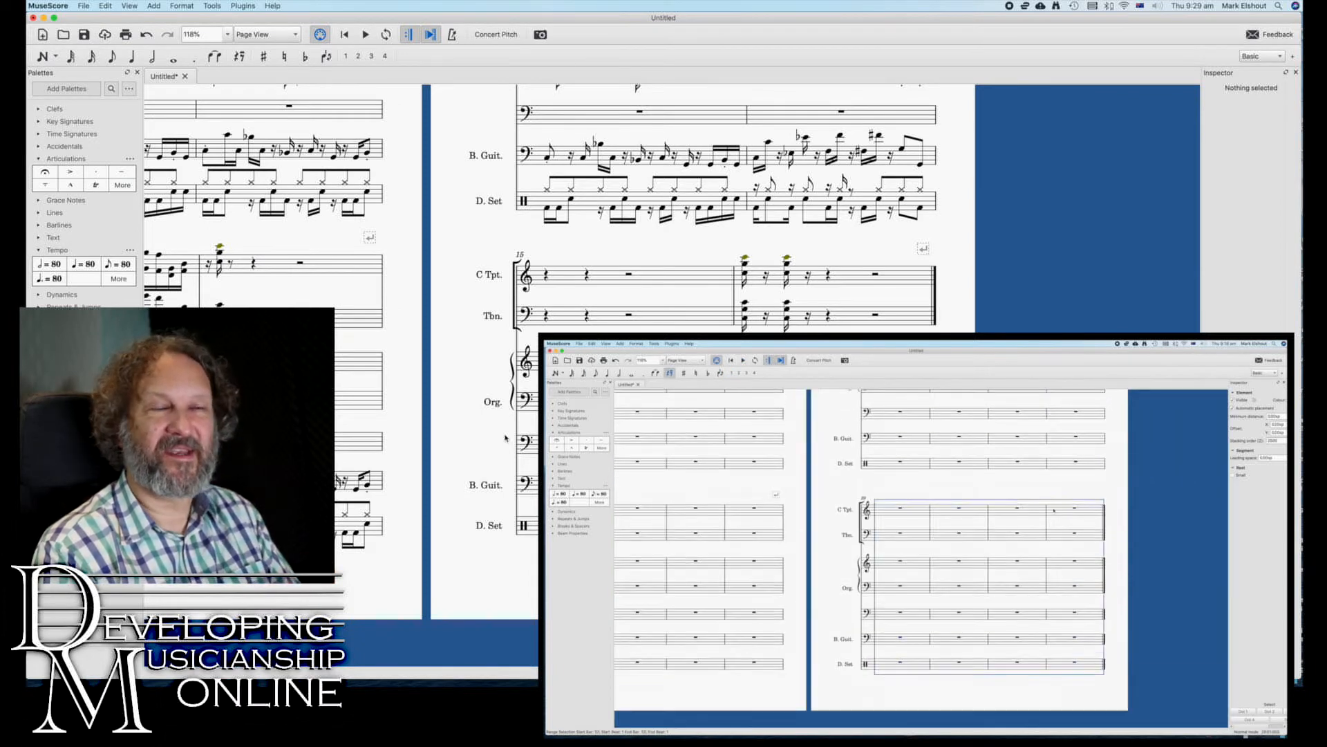
Look back through the earlier pages to the opening bars on the title page.
scroll(505, 437, left, 10)
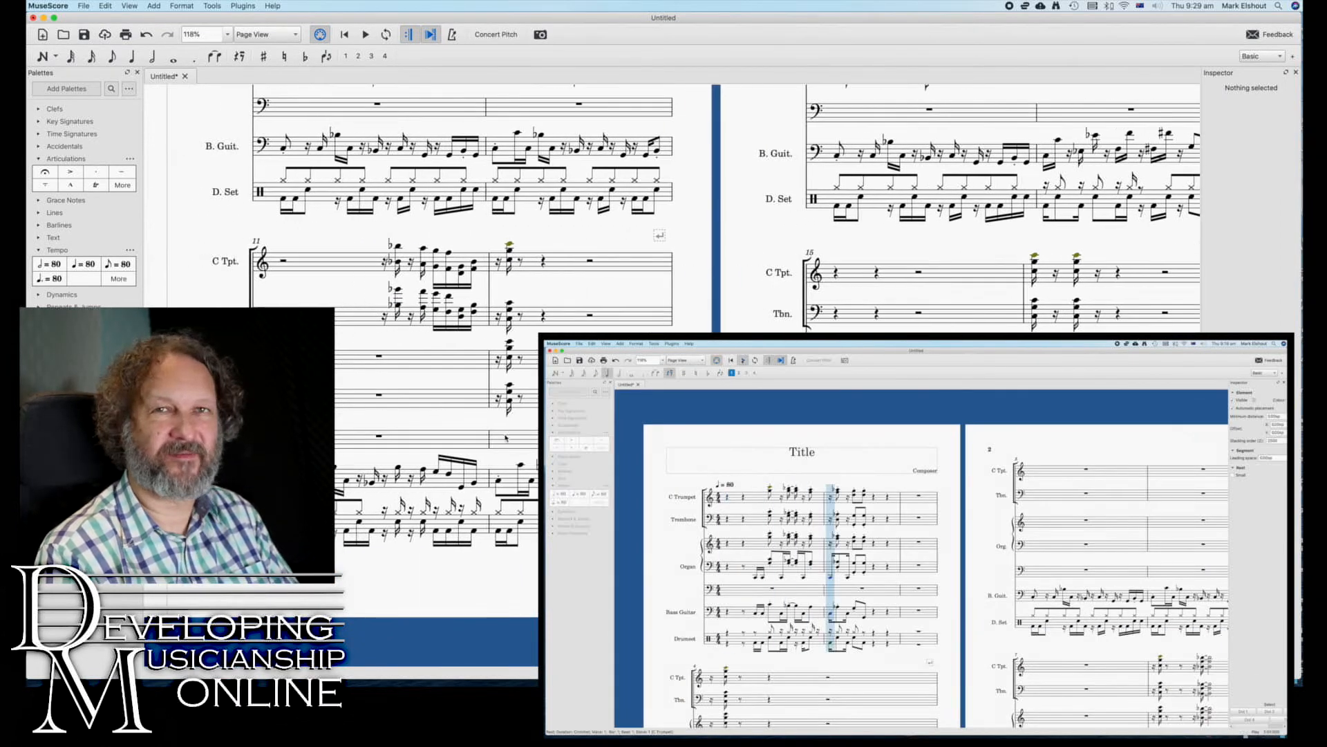
scroll(505, 438, left, 5)
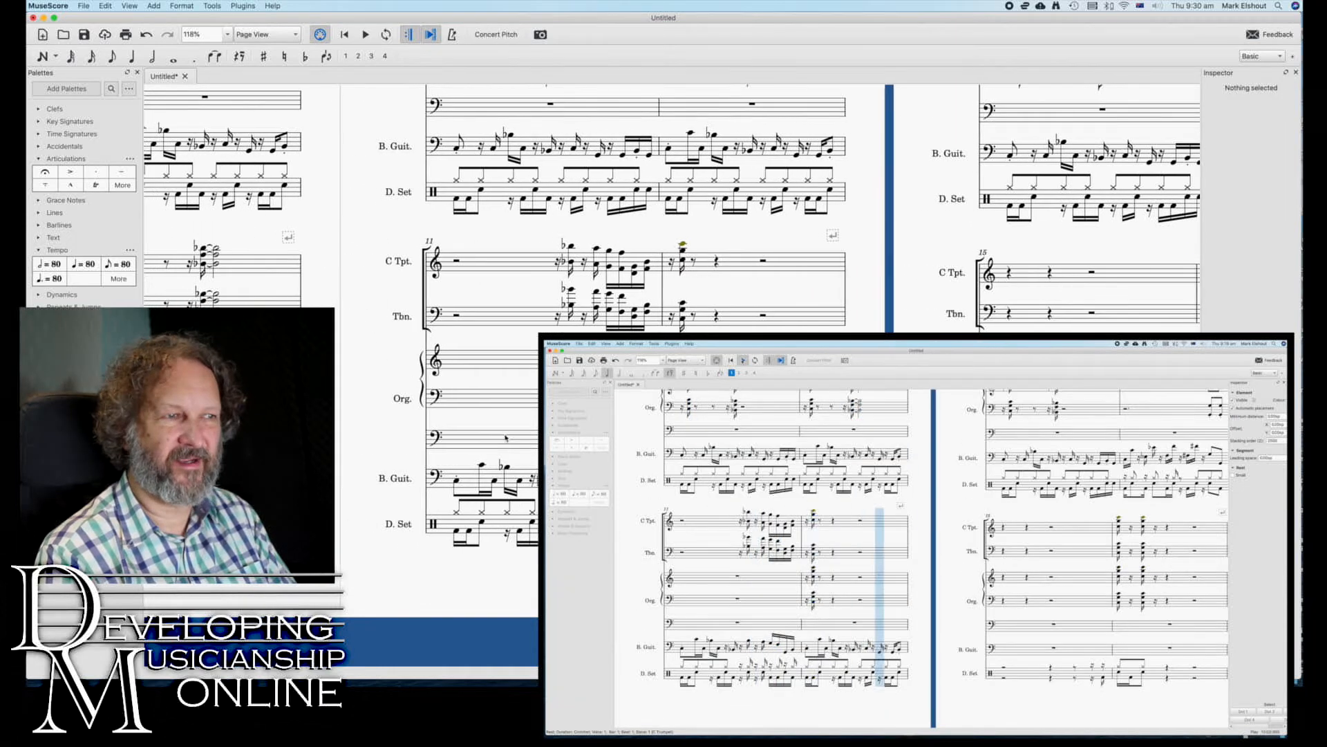
scroll(505, 438, up, 2)
scroll(548, 434, up, 10)
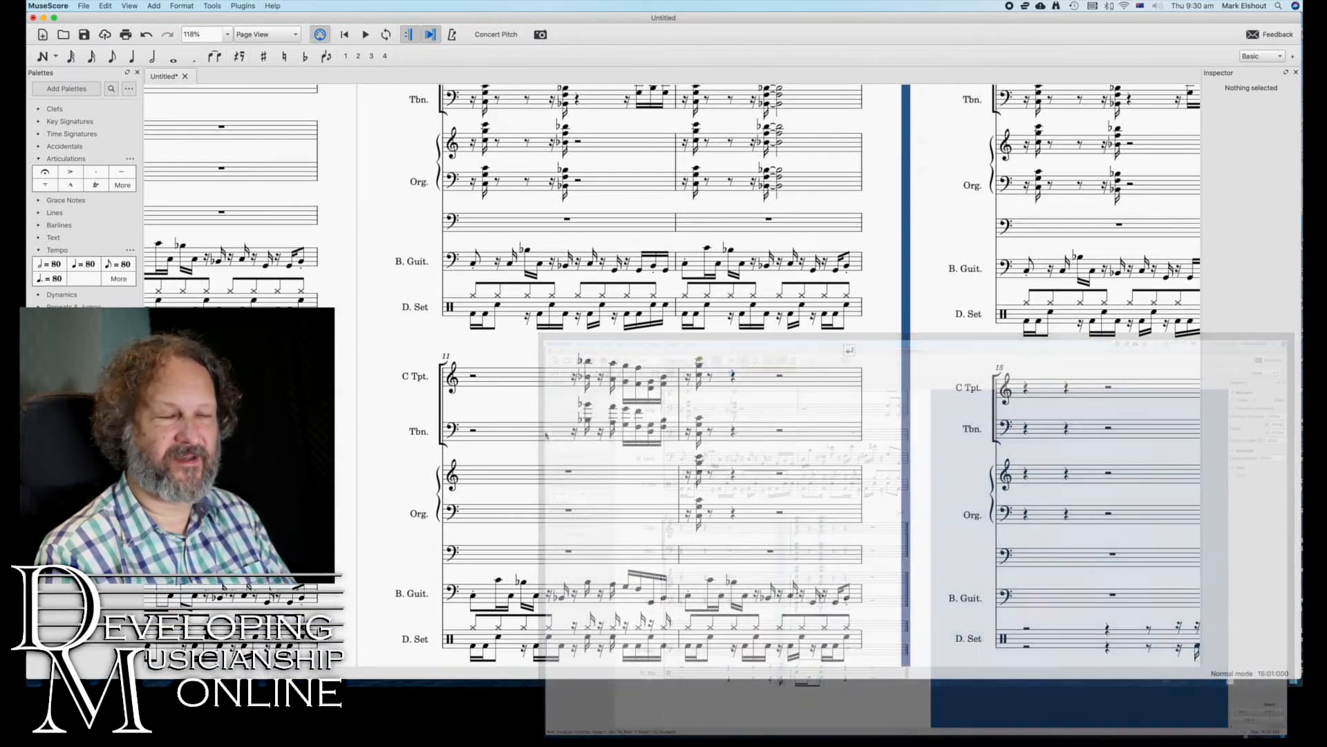
scroll(548, 434, left, 18)
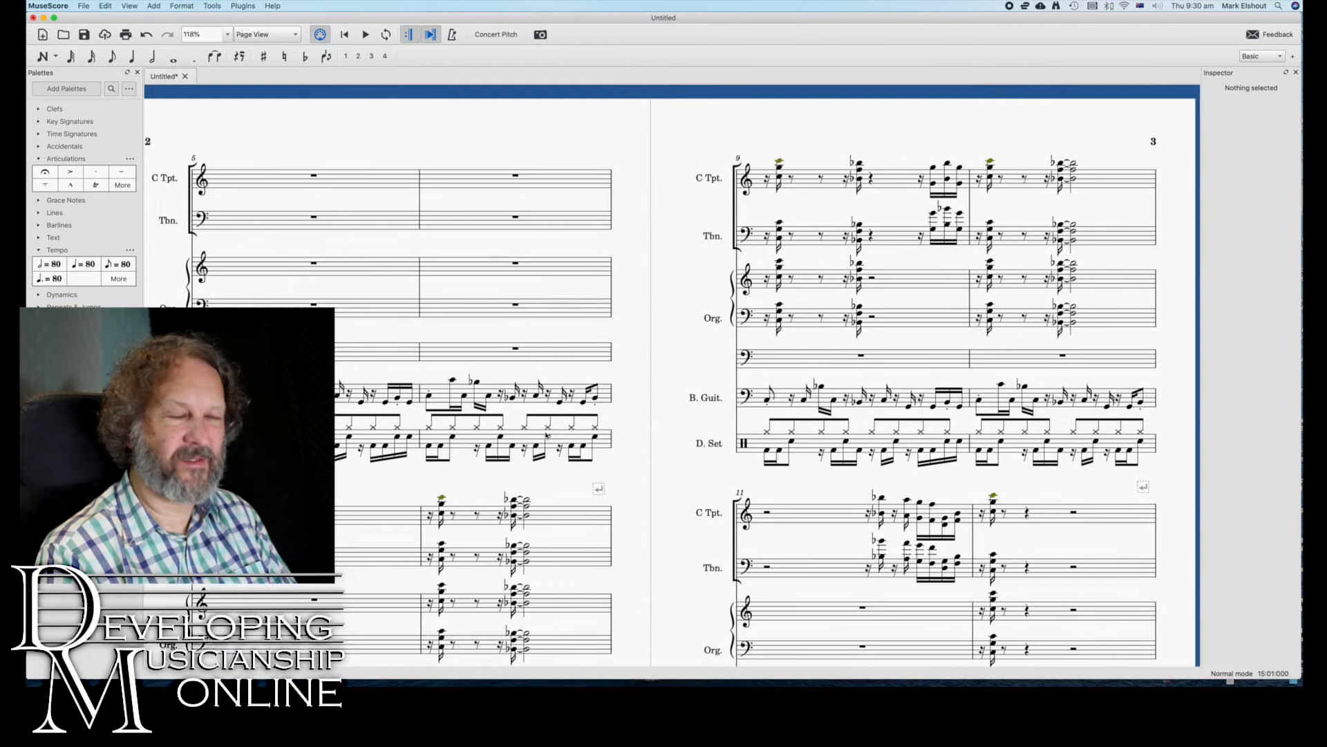
scroll(548, 434, left, 9)
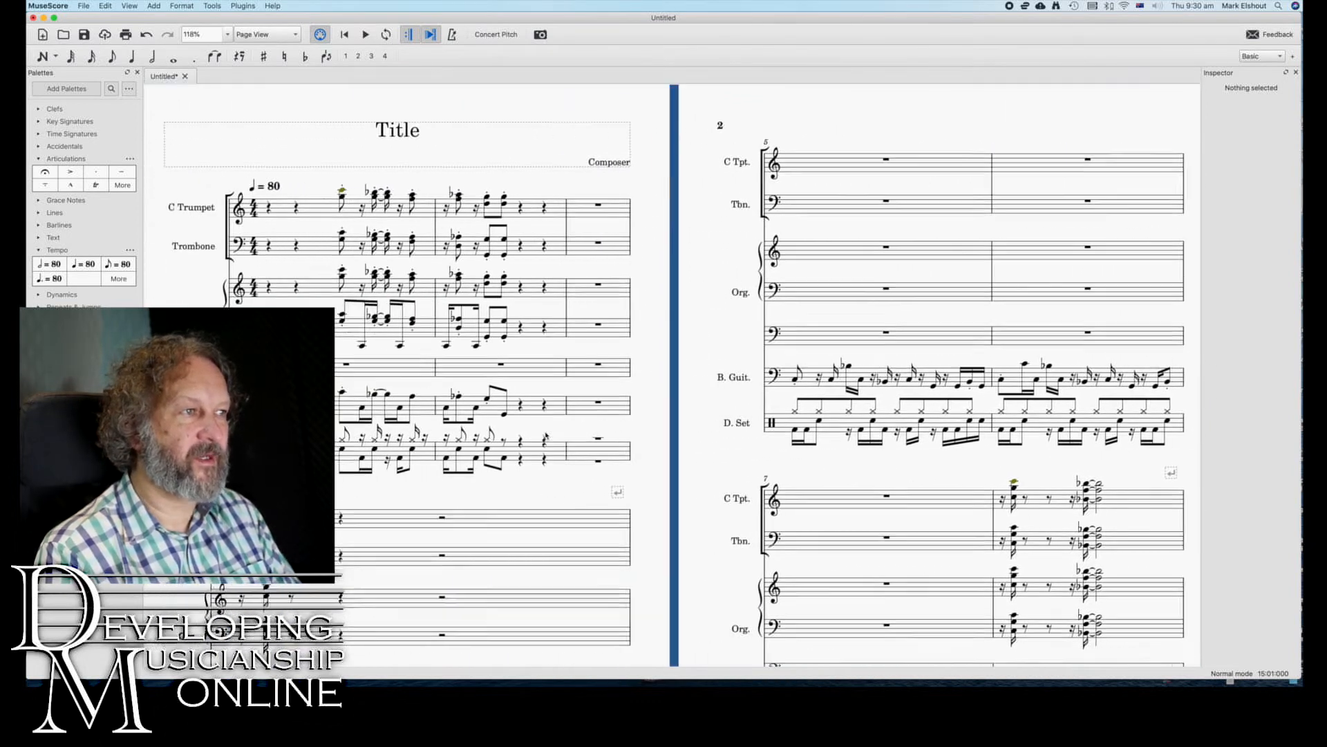
scroll(546, 346, down, 2)
scroll(541, 315, left, 1)
scroll(536, 318, down, 1)
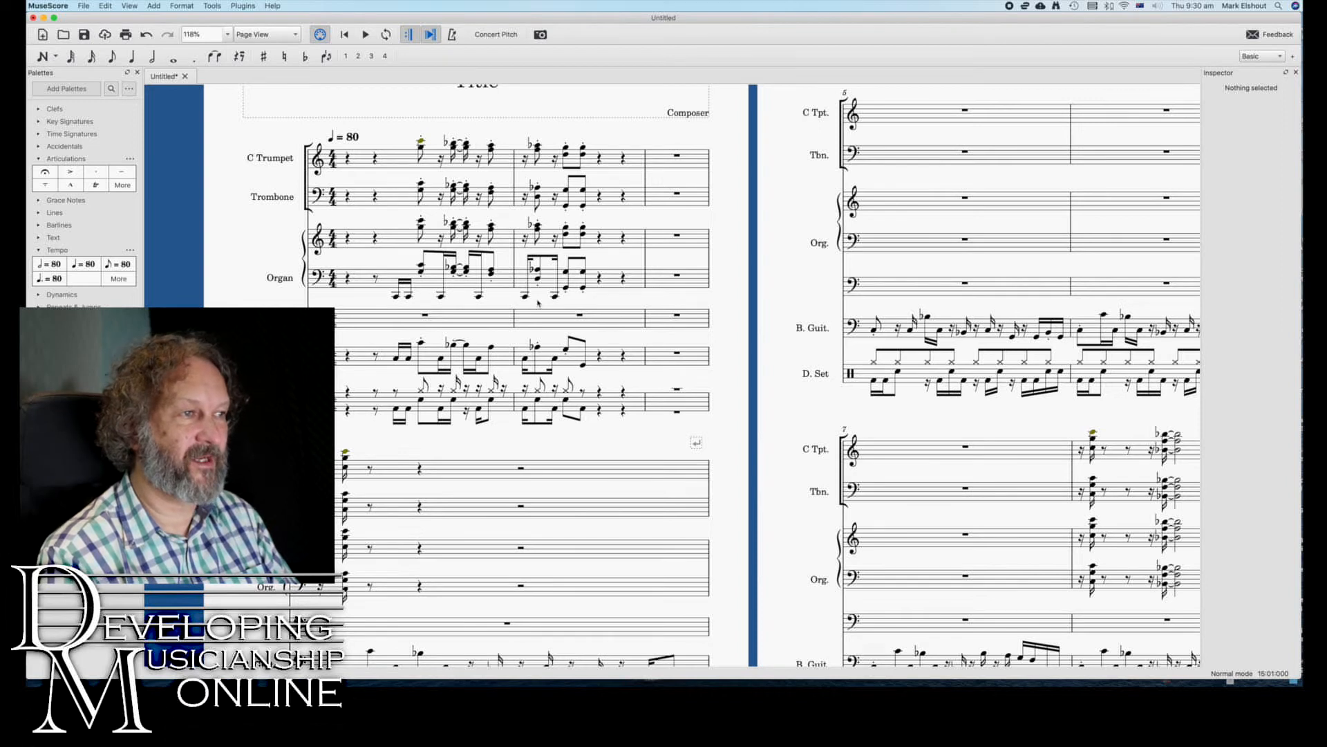
Export the full score in MIDI format as a Jingle file in the Developing Musicianship folder.
click(83, 6)
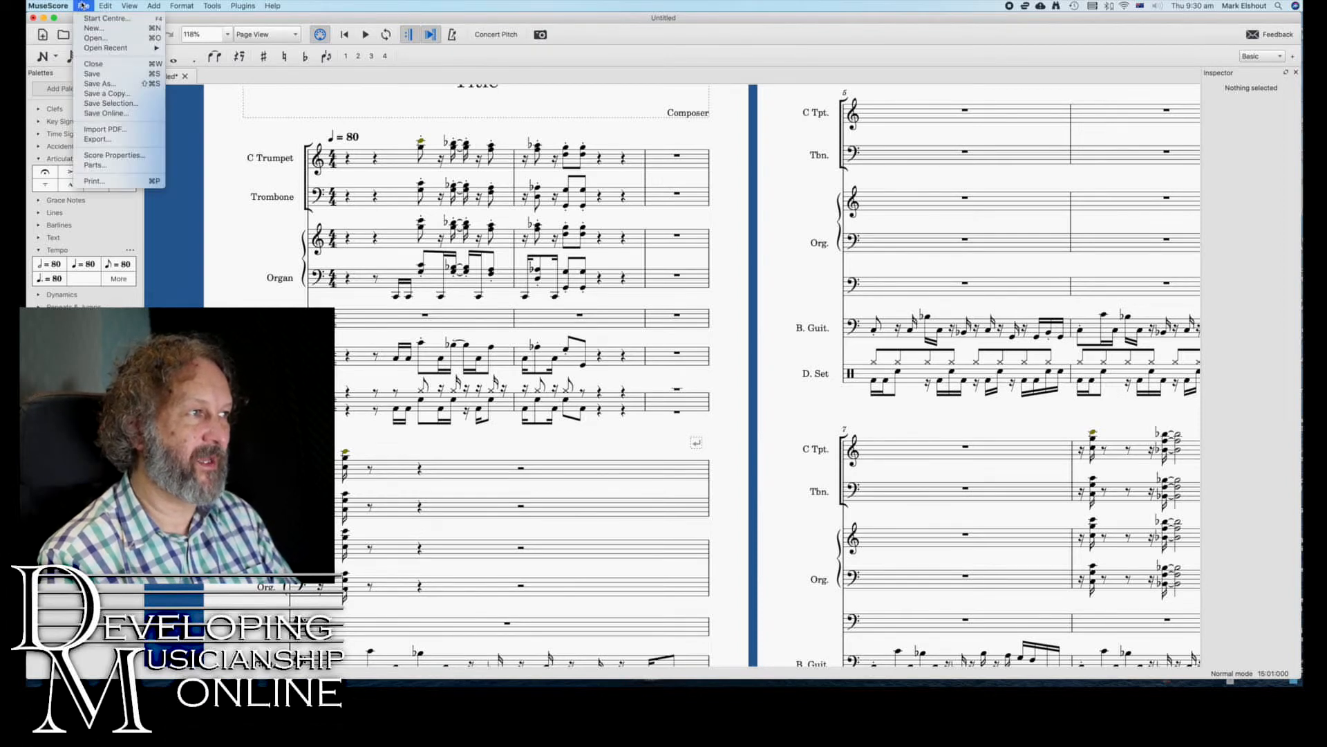
click(96, 139)
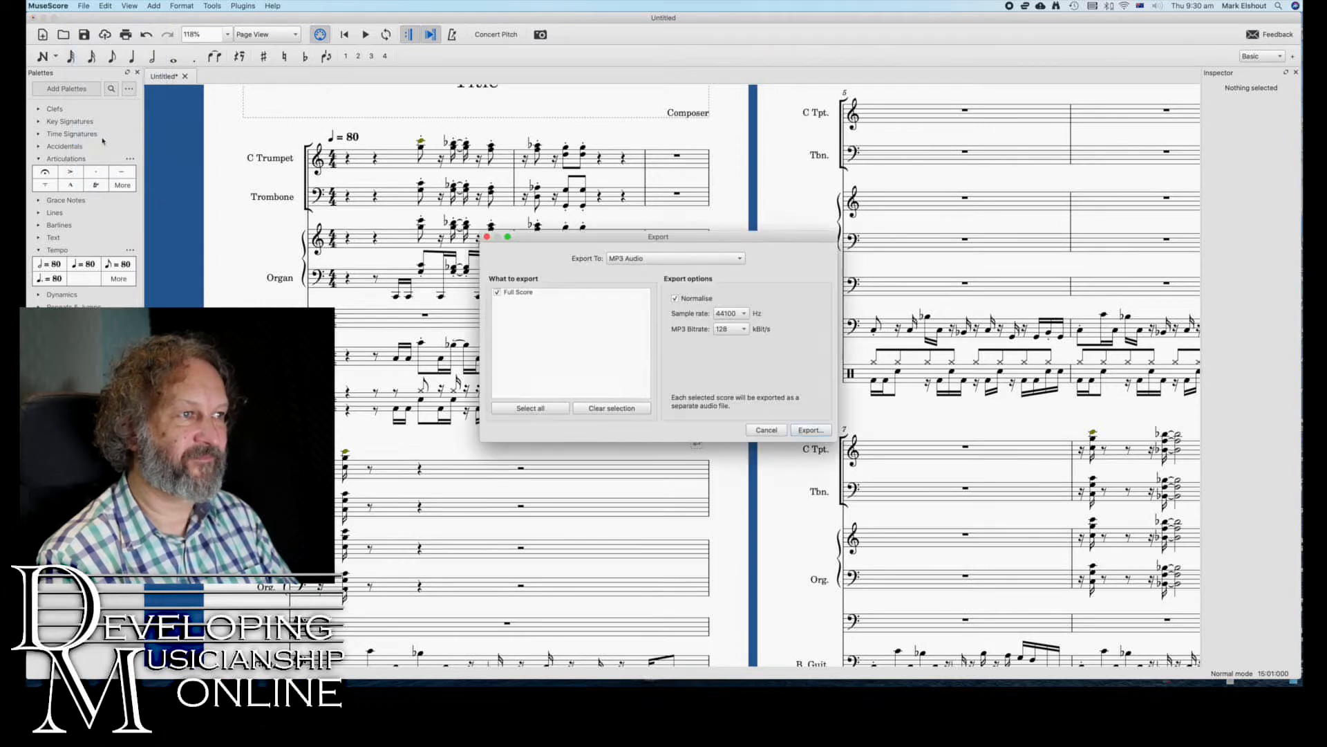
click(741, 262)
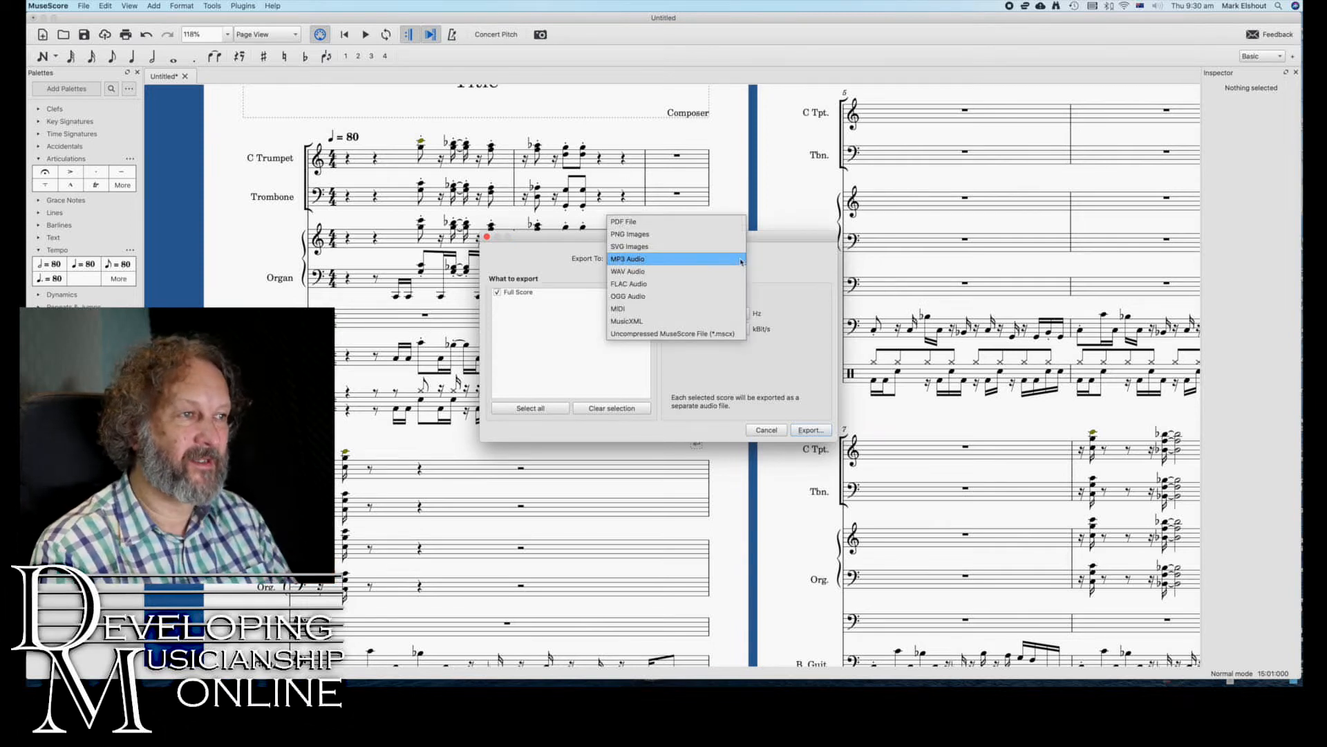
click(643, 310)
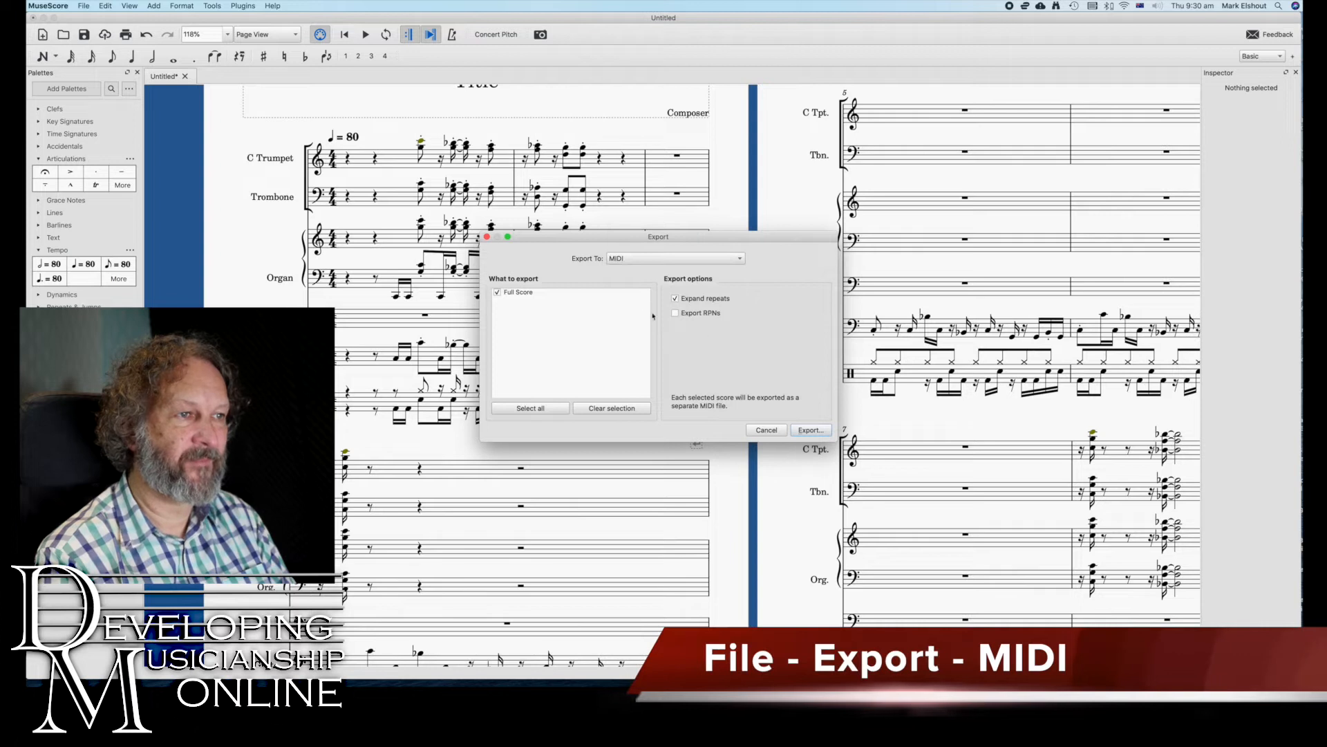
click(809, 430)
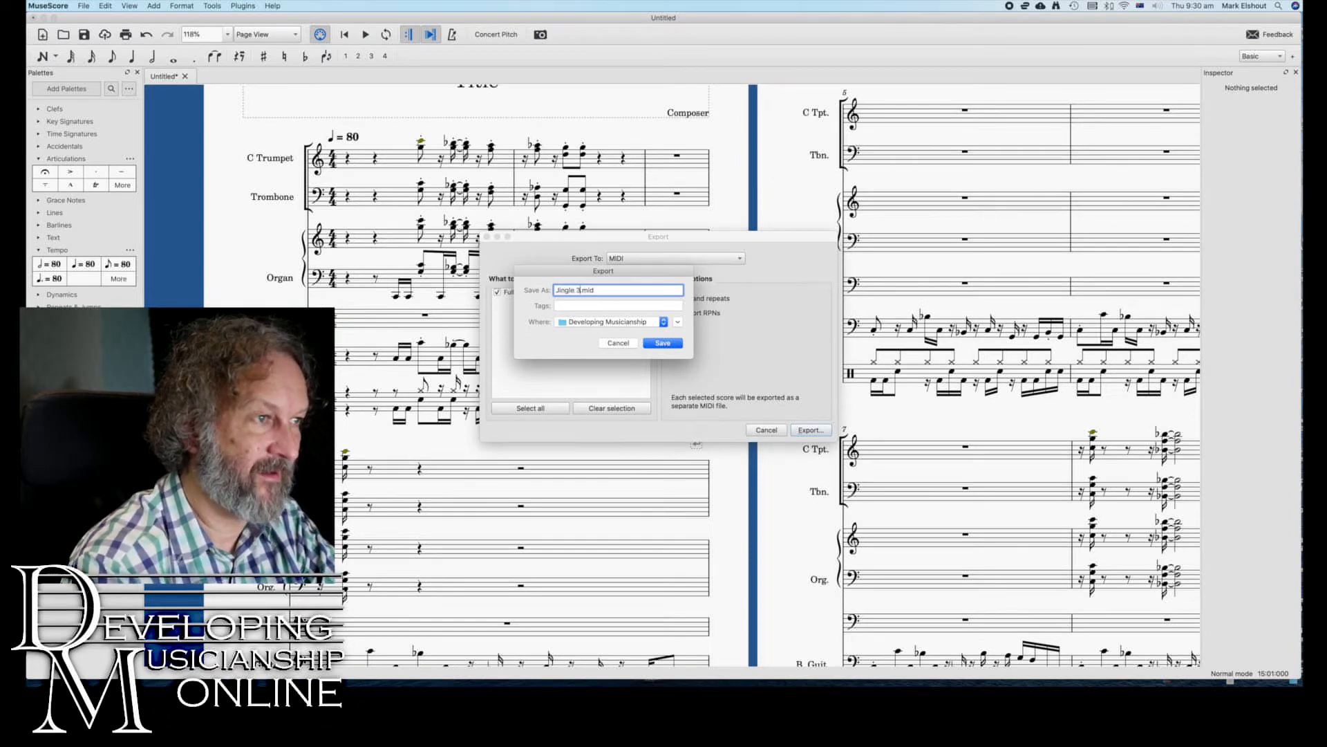
click(668, 344)
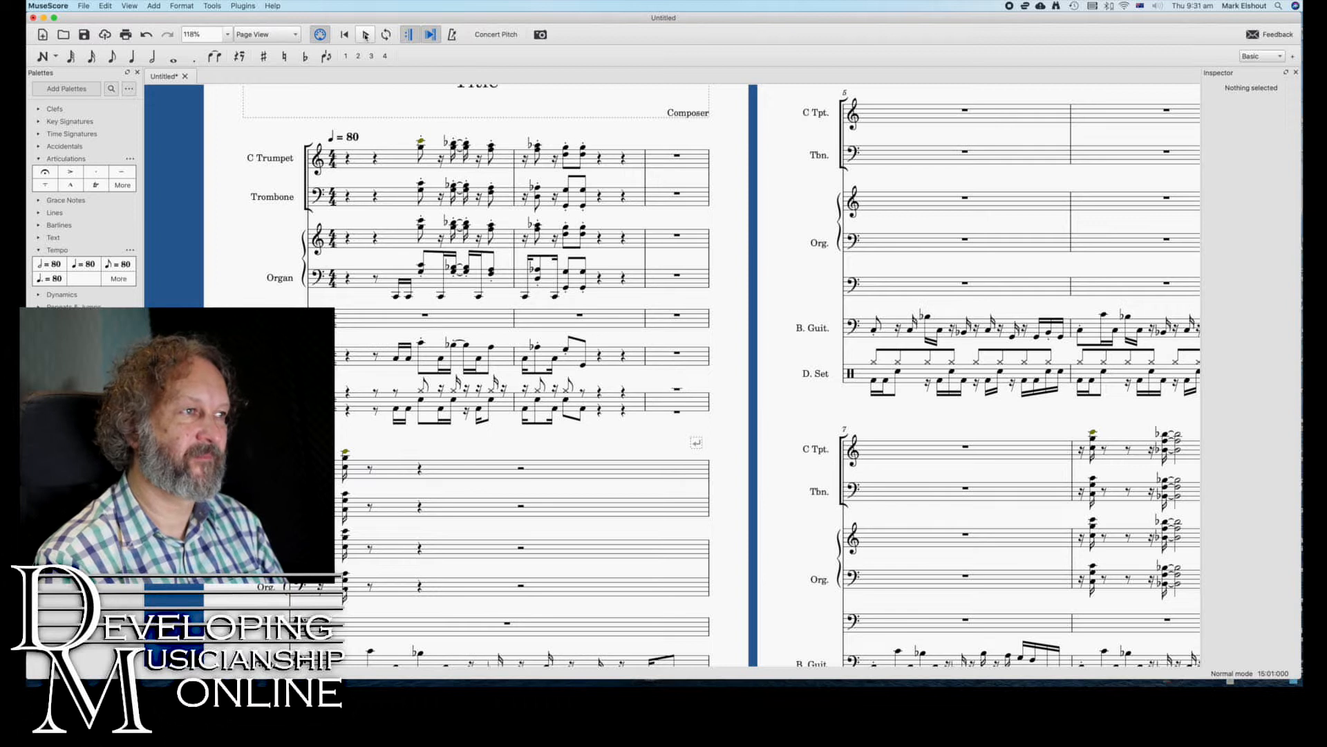
Play the score through to its final bar and stop playback.
click(364, 35)
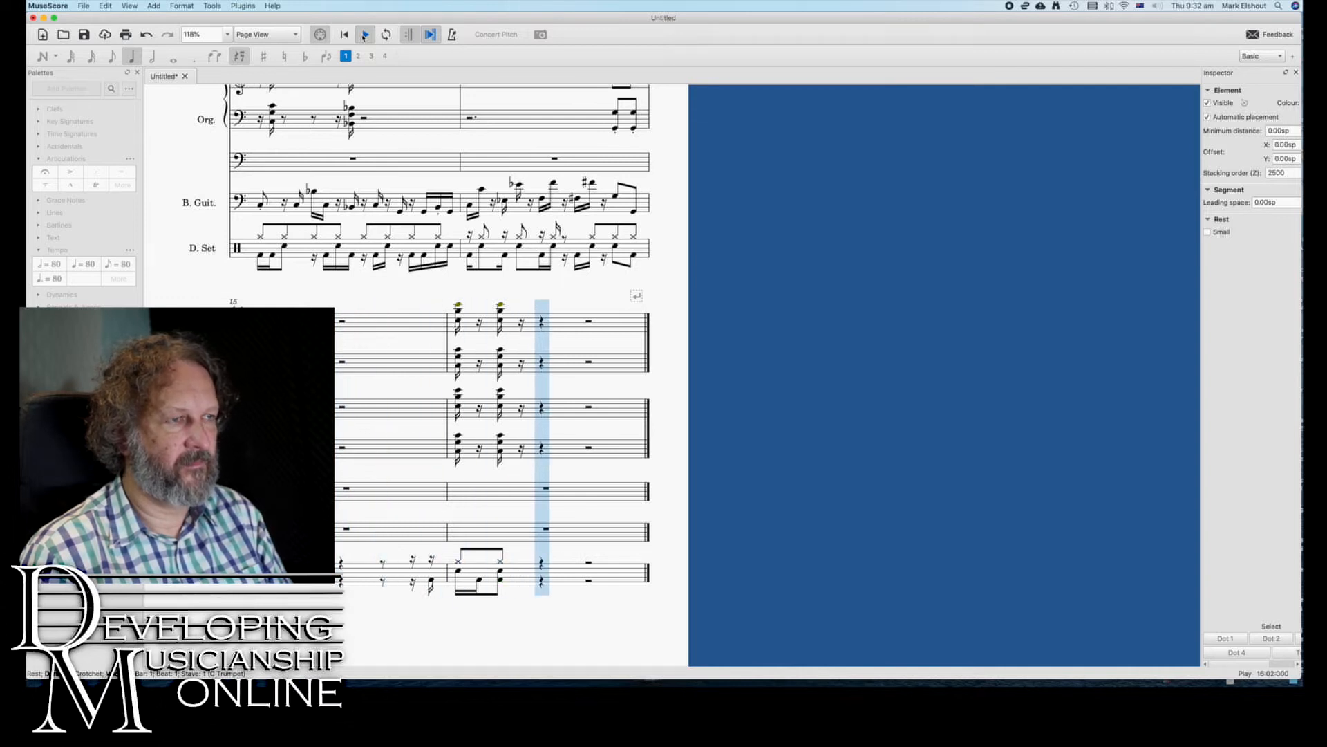
click(365, 35)
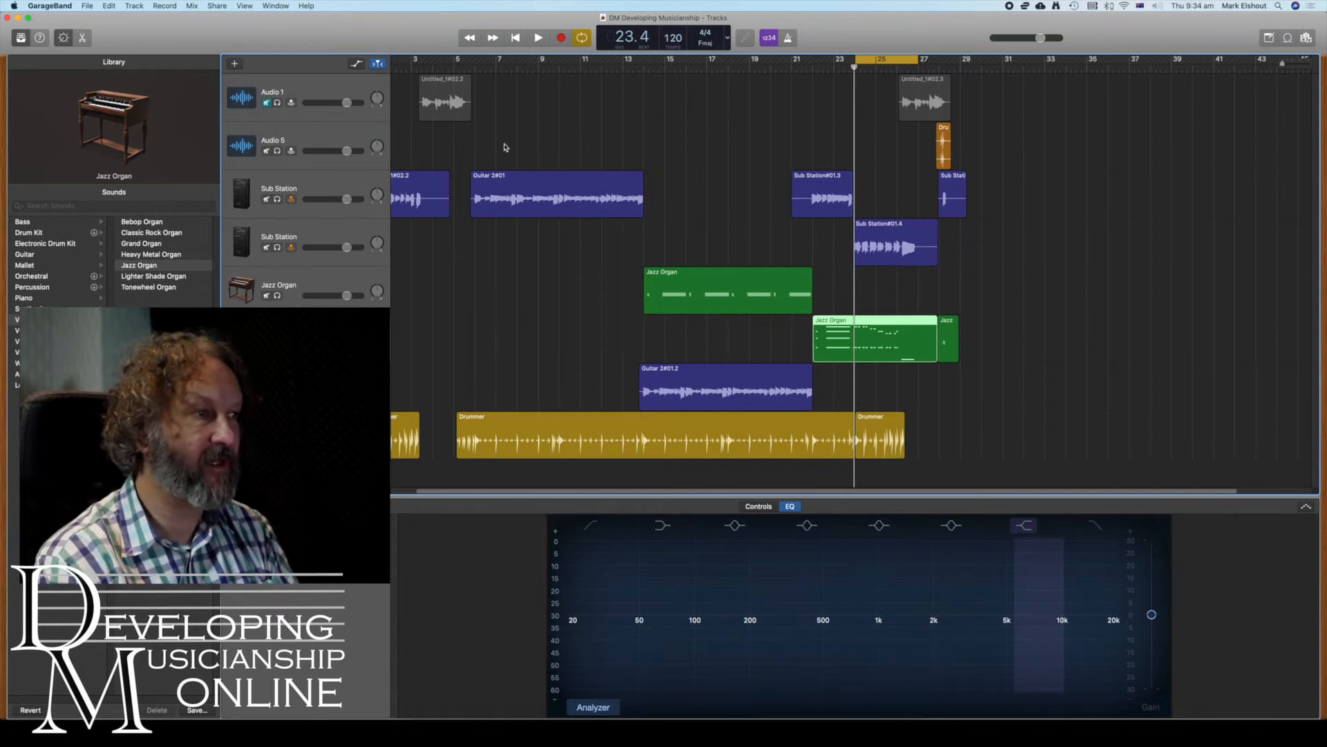
Delete every region on the tracks below Audio 1, keeping the two Audio 1 clips.
scroll(680, 355, left, 2)
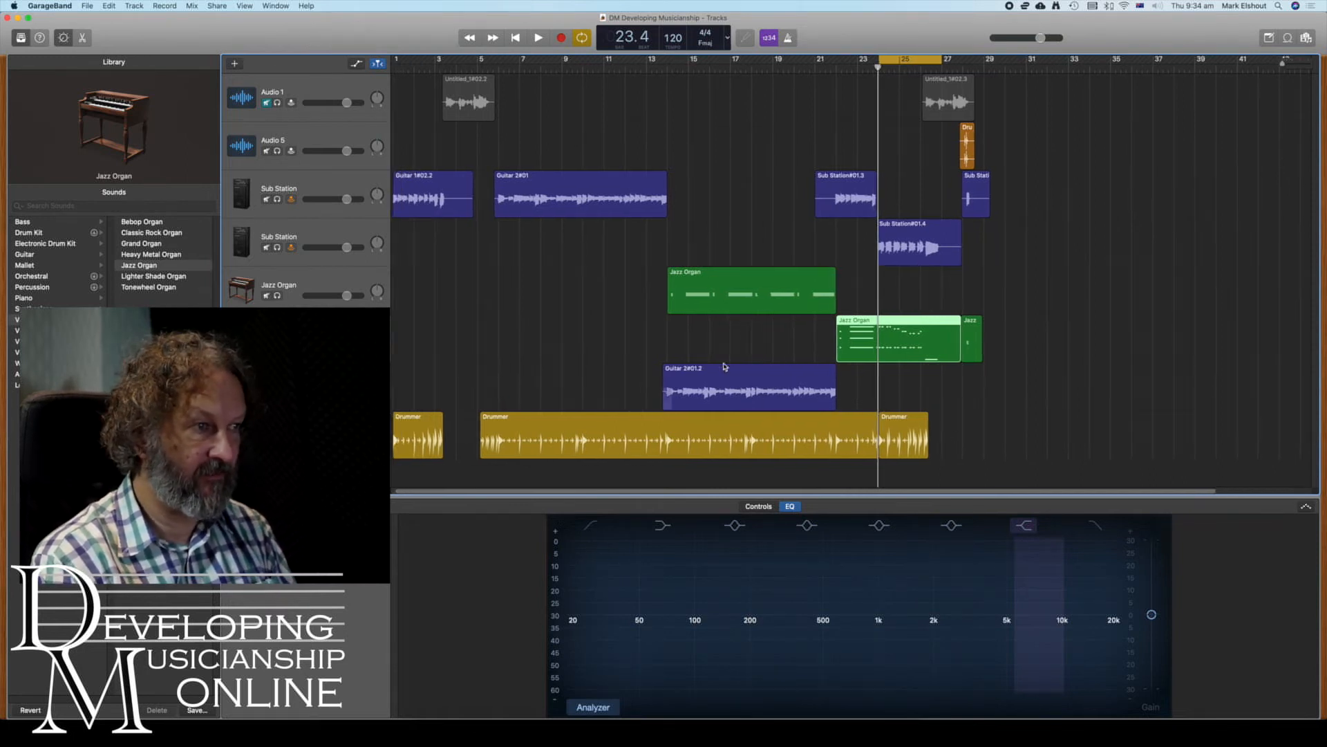
drag(1011, 475, 401, 143)
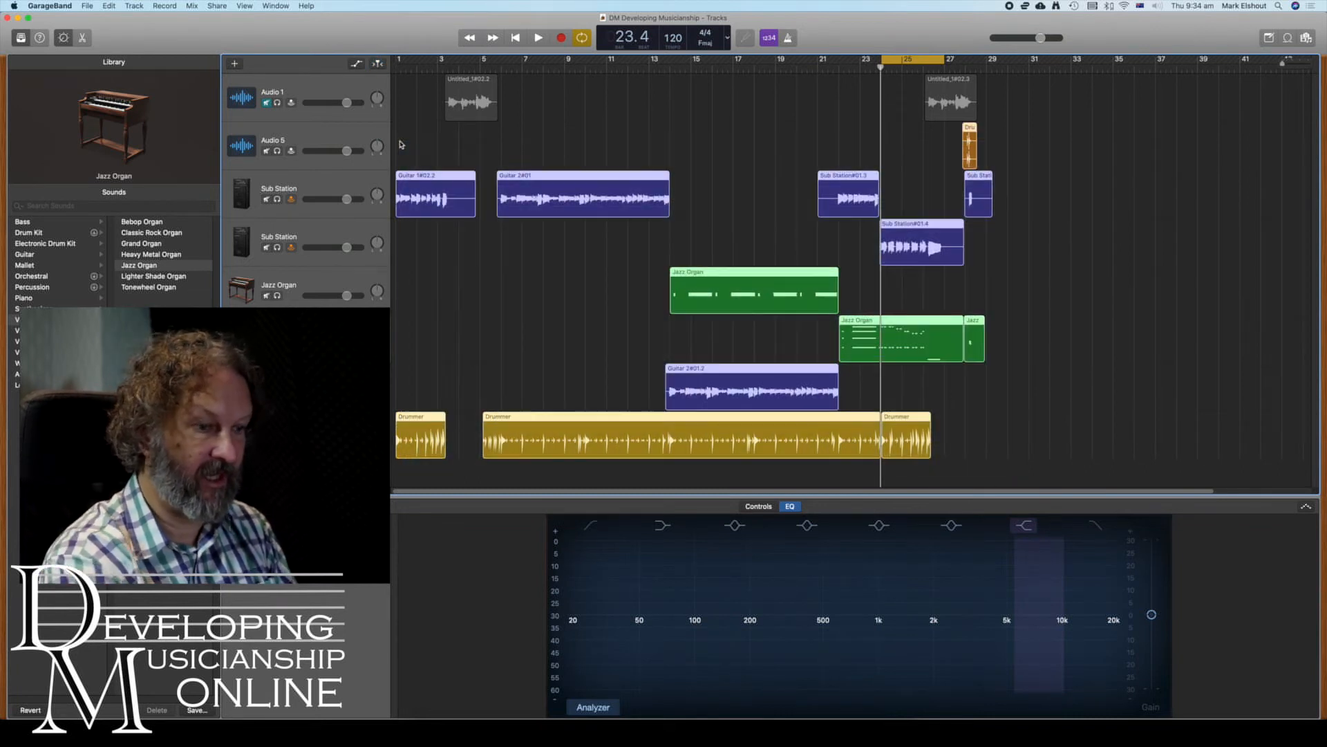
key(Delete)
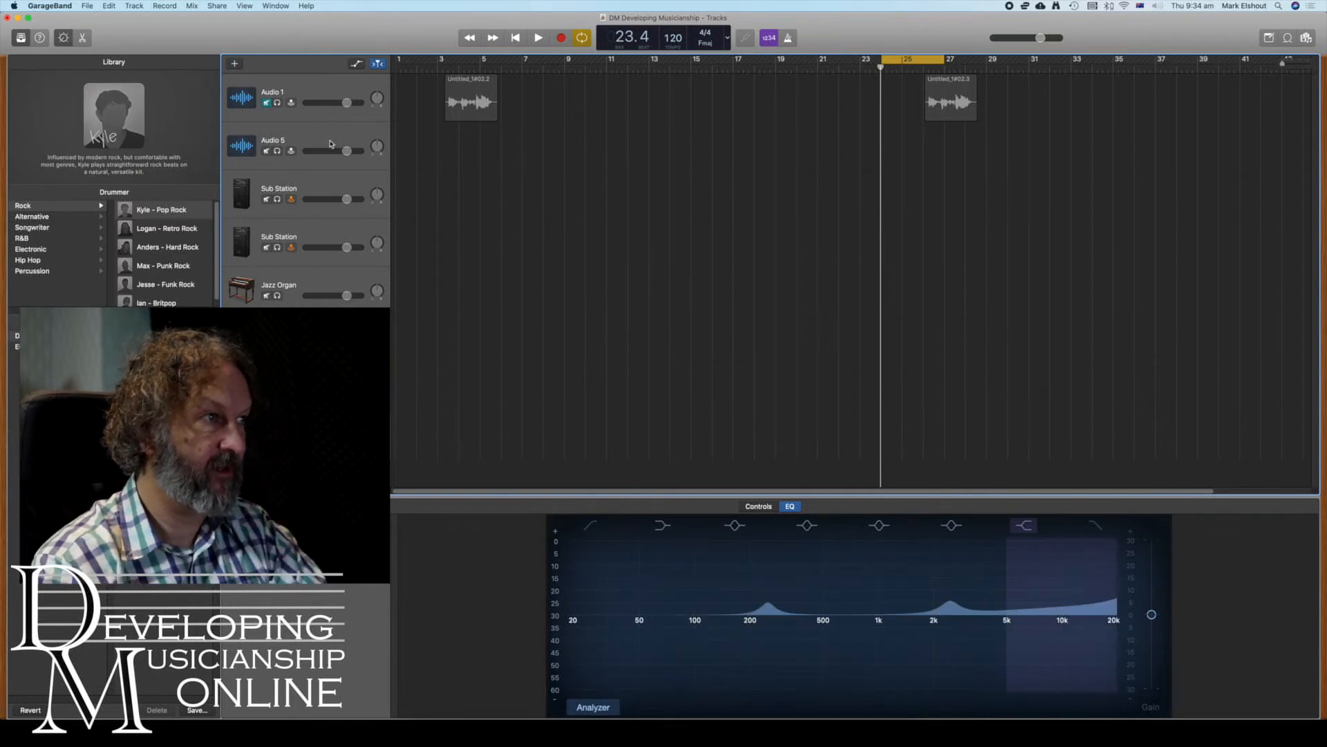
Delete all tracks except Audio 1, including the Sub Station, Jazz Organ and SoCal drummer tracks.
click(331, 144)
key(super+BackSpace)
key(super+BackSpace)
key(super+BackSpace)
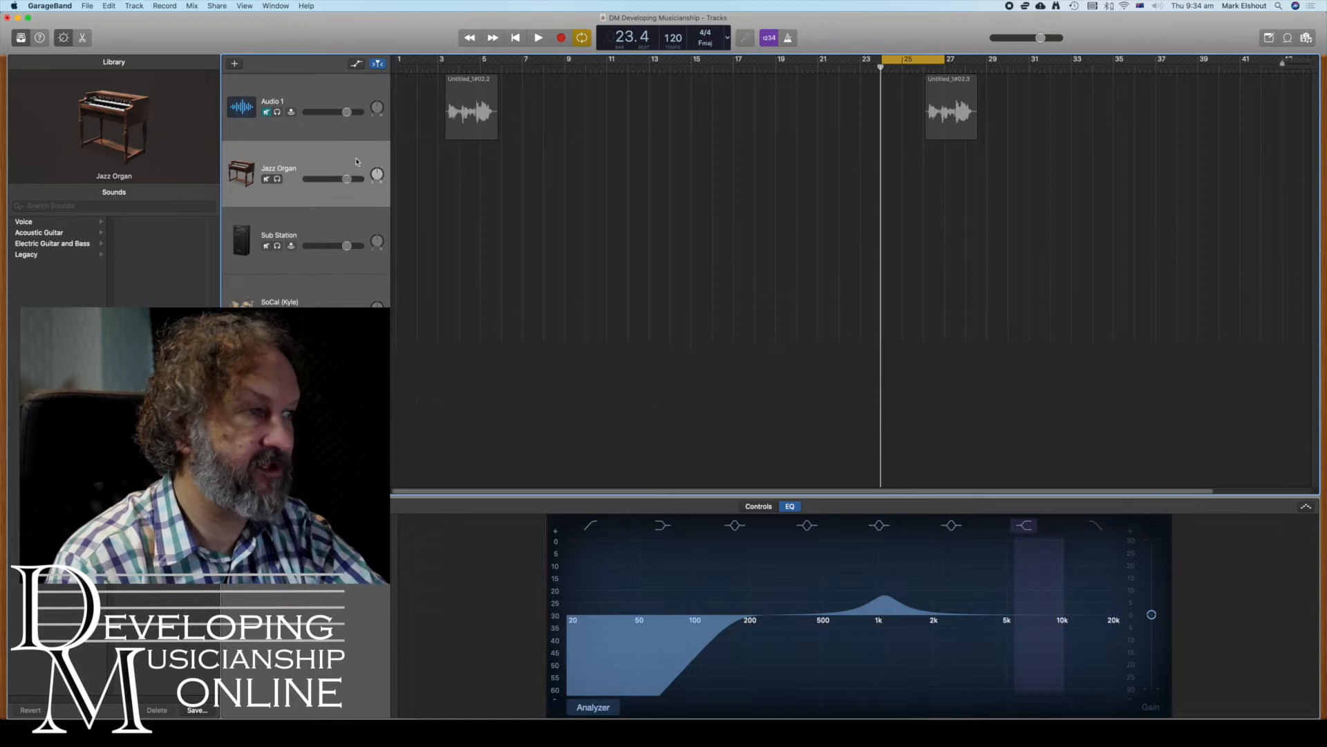
key(super+BackSpace)
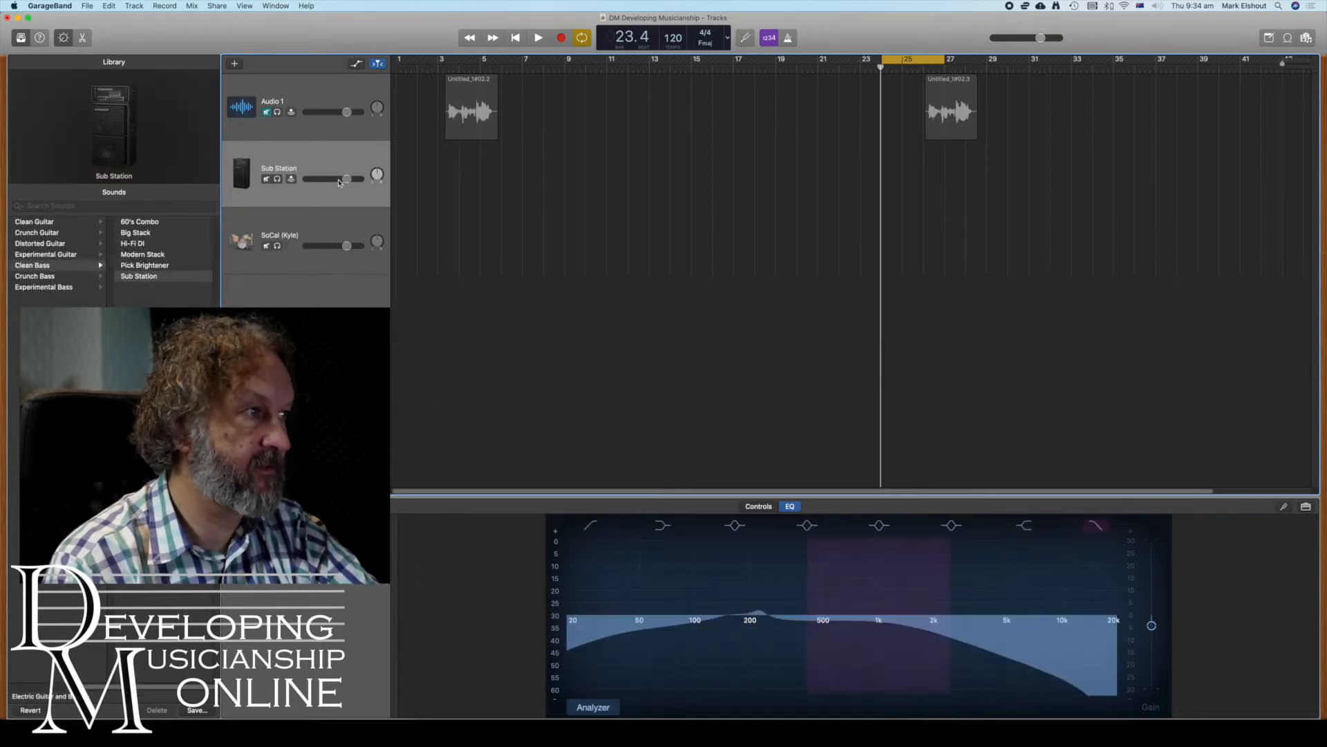
key(super+BackSpace)
key(super+BackSpace)
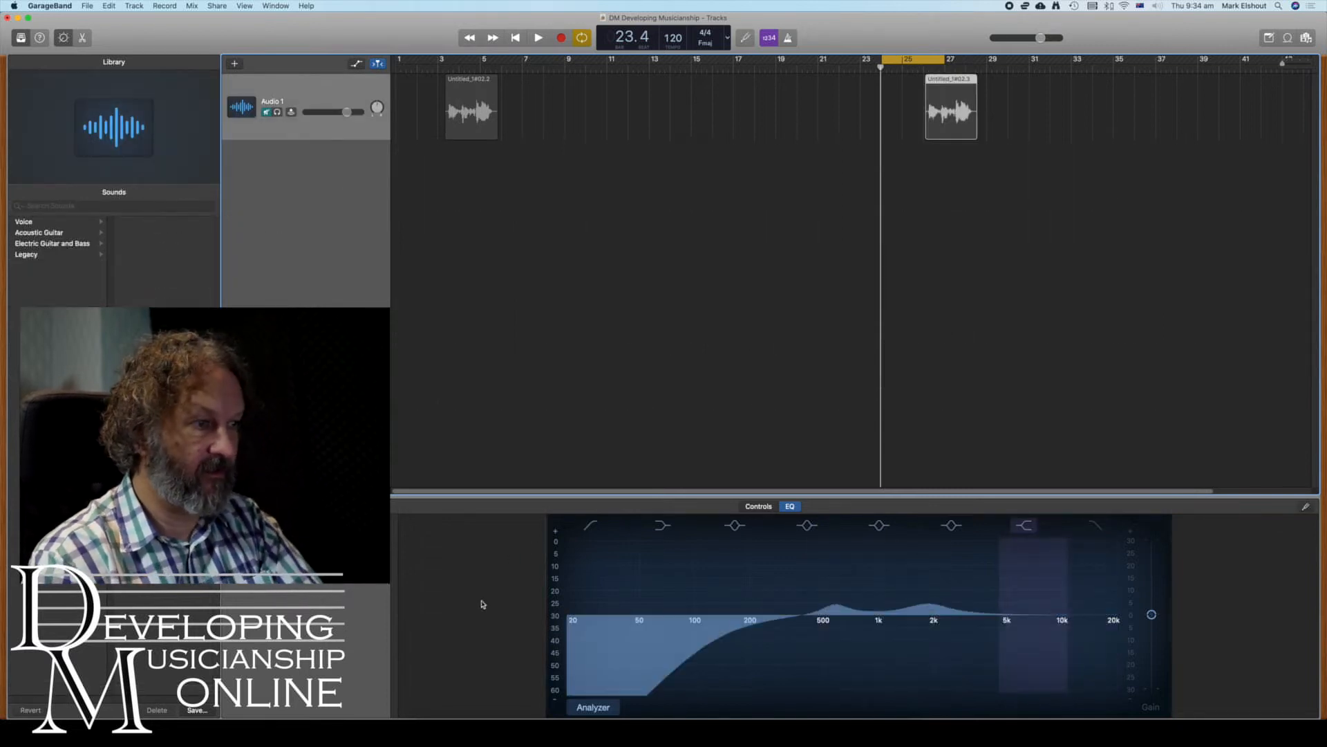
Import the Jingle MIDI file at bar 1 together with its tempo information.
drag(934, 444, 393, 174)
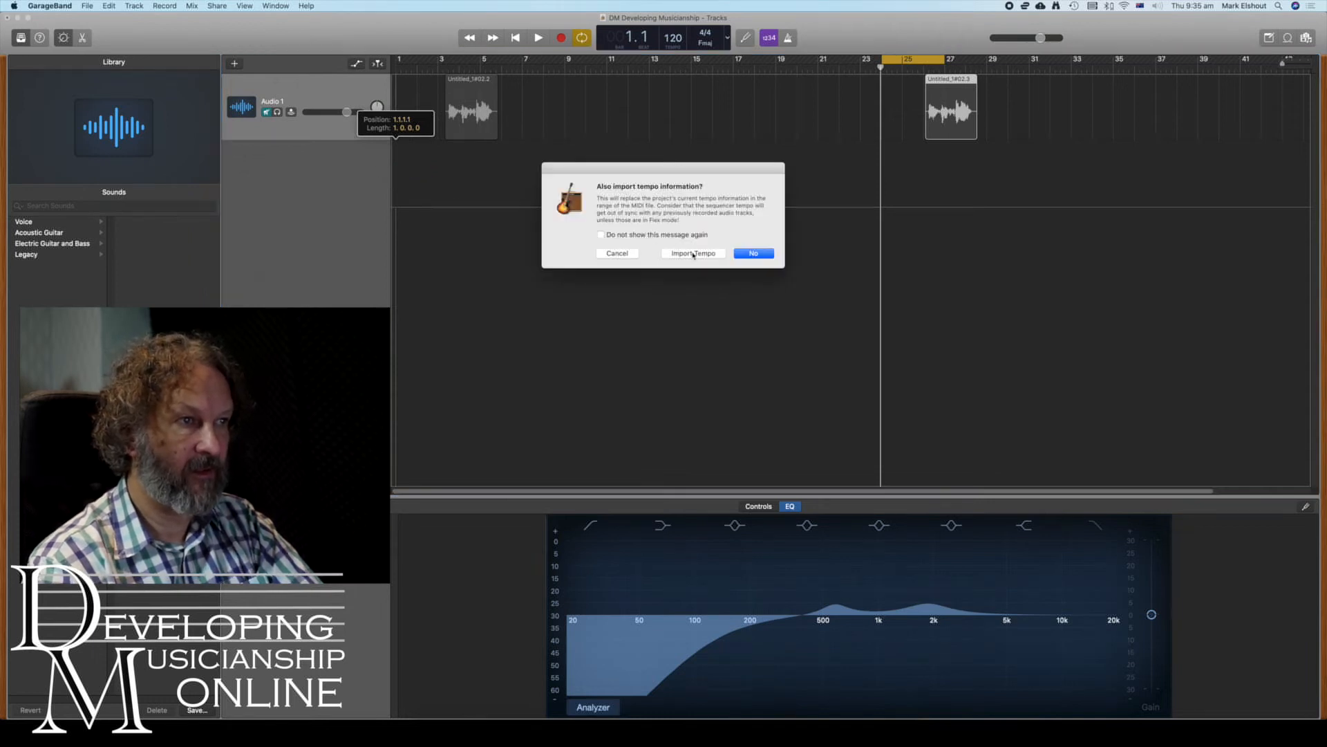
click(694, 254)
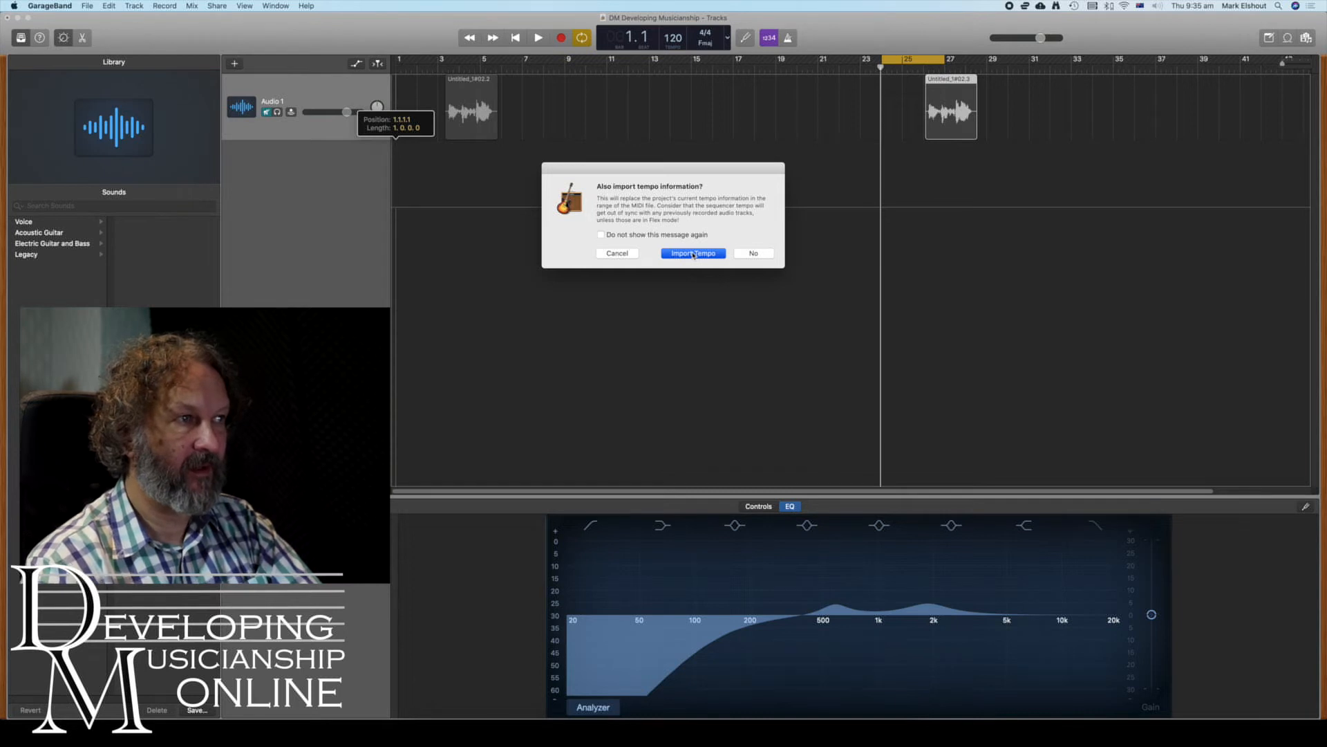
click(693, 253)
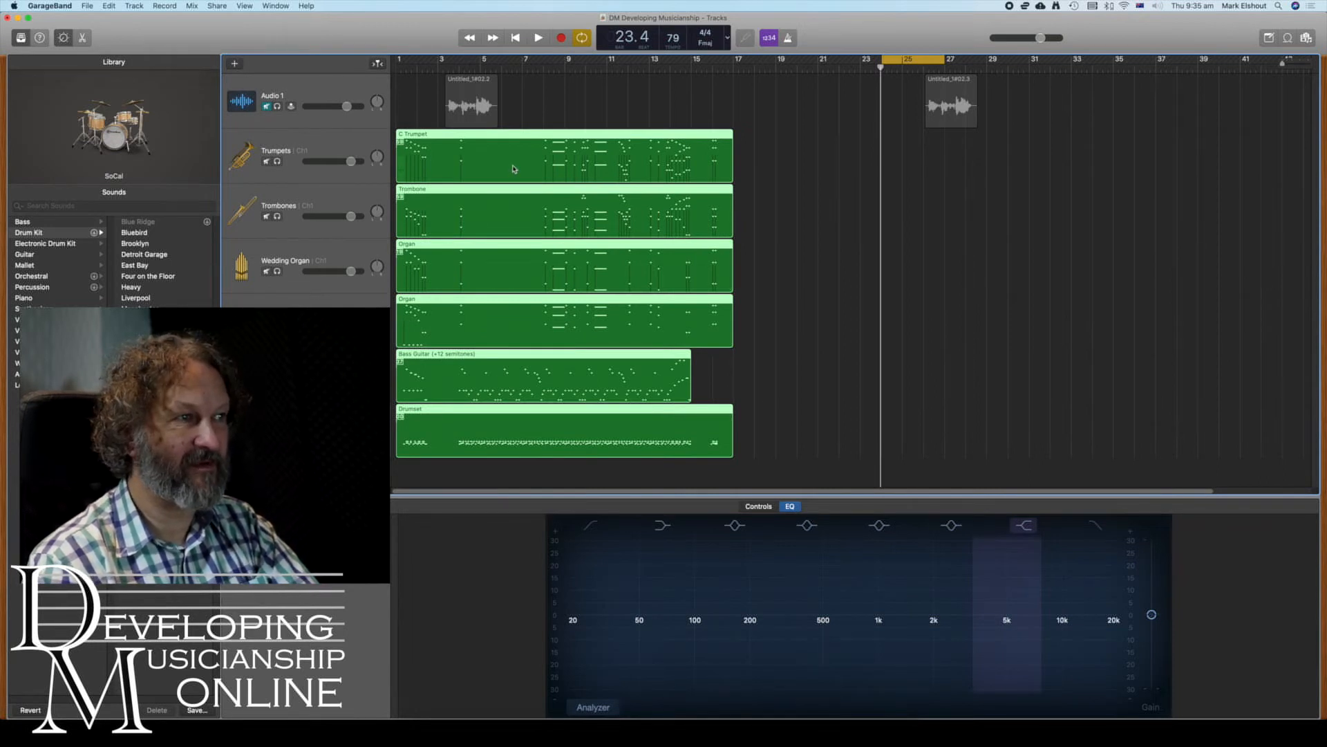
Unmute Audio 1 and move its second clip to bar 17, just past the end of the MIDI regions.
click(359, 94)
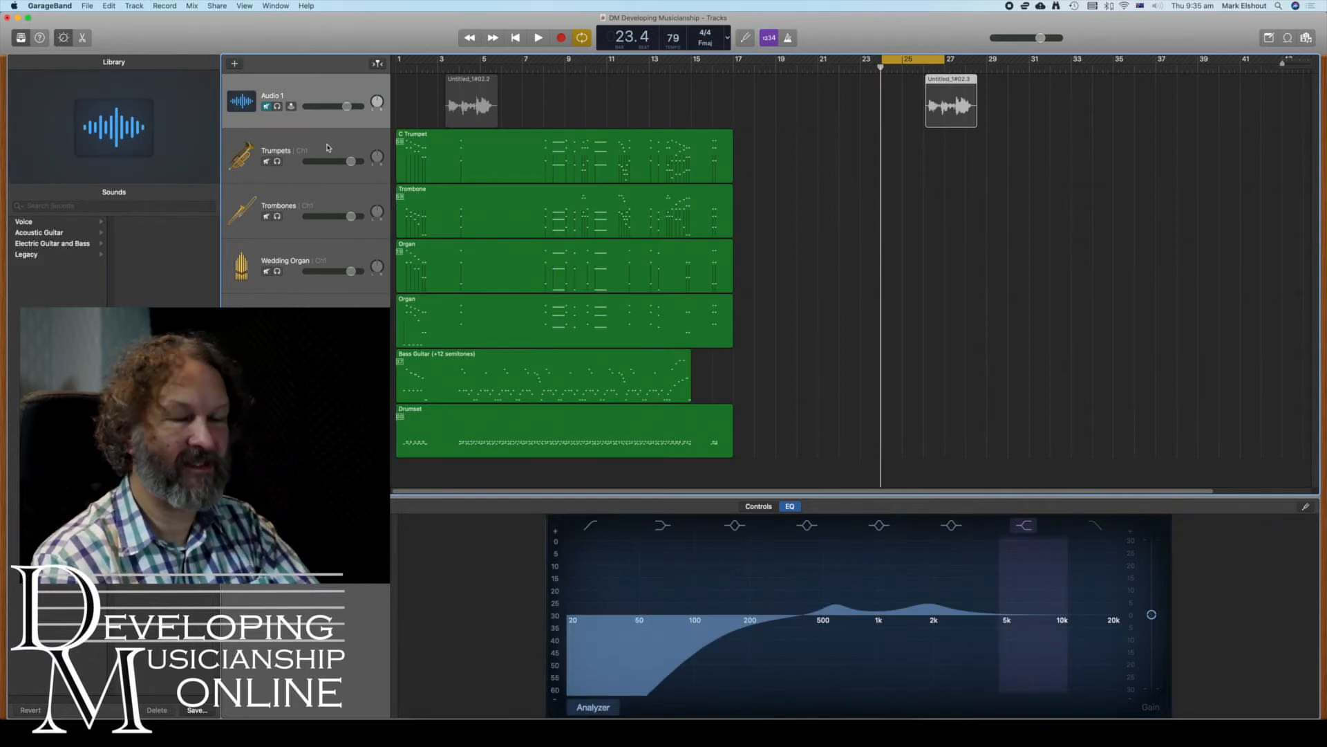
click(268, 109)
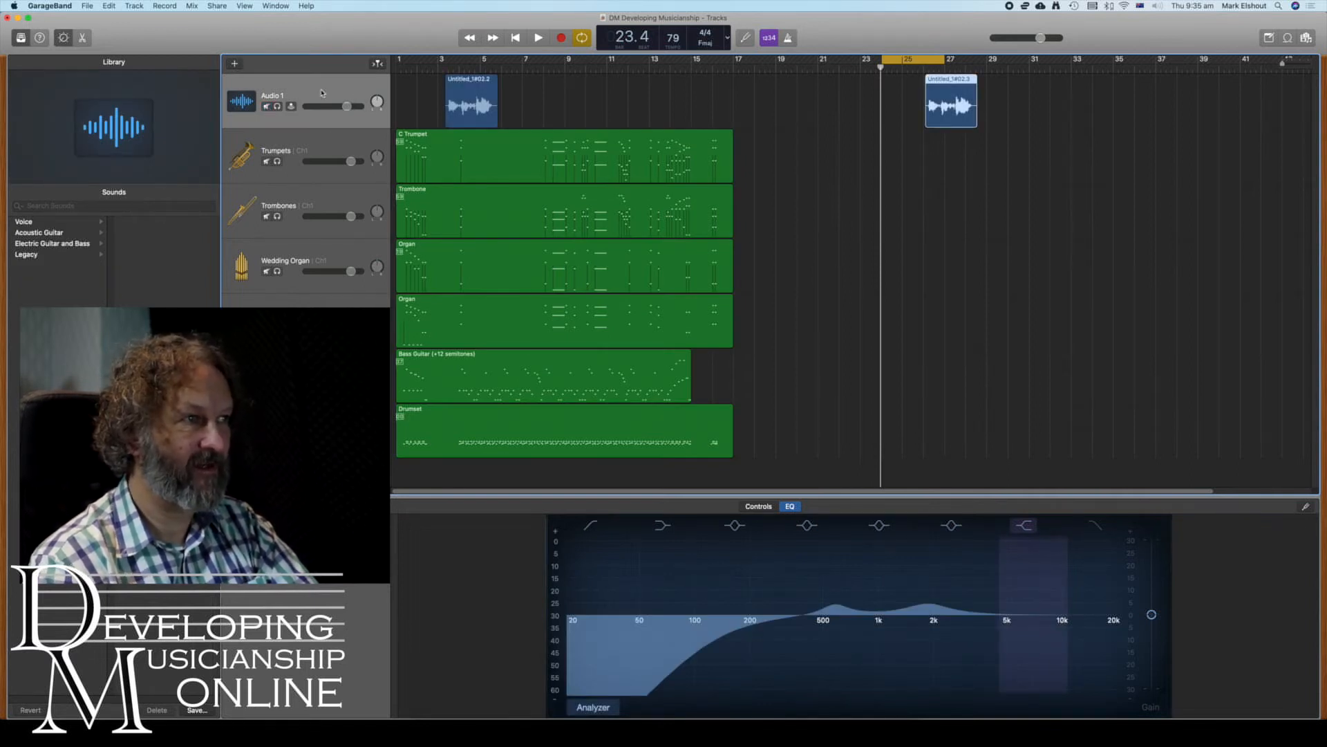
drag(950, 86, 764, 85)
Set the playhead to bar 3 and mute all six imported instrument tracks, from the trumpets to the drum set.
click(439, 69)
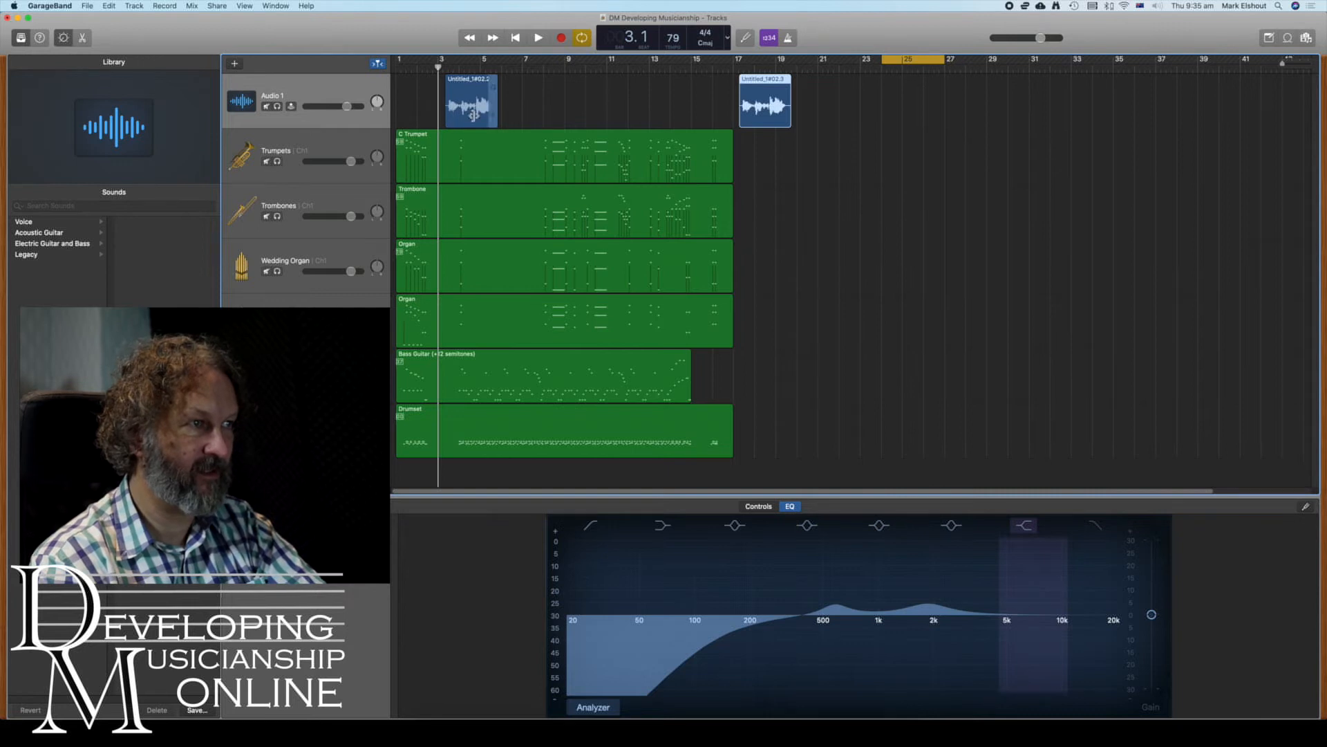
click(267, 162)
click(267, 217)
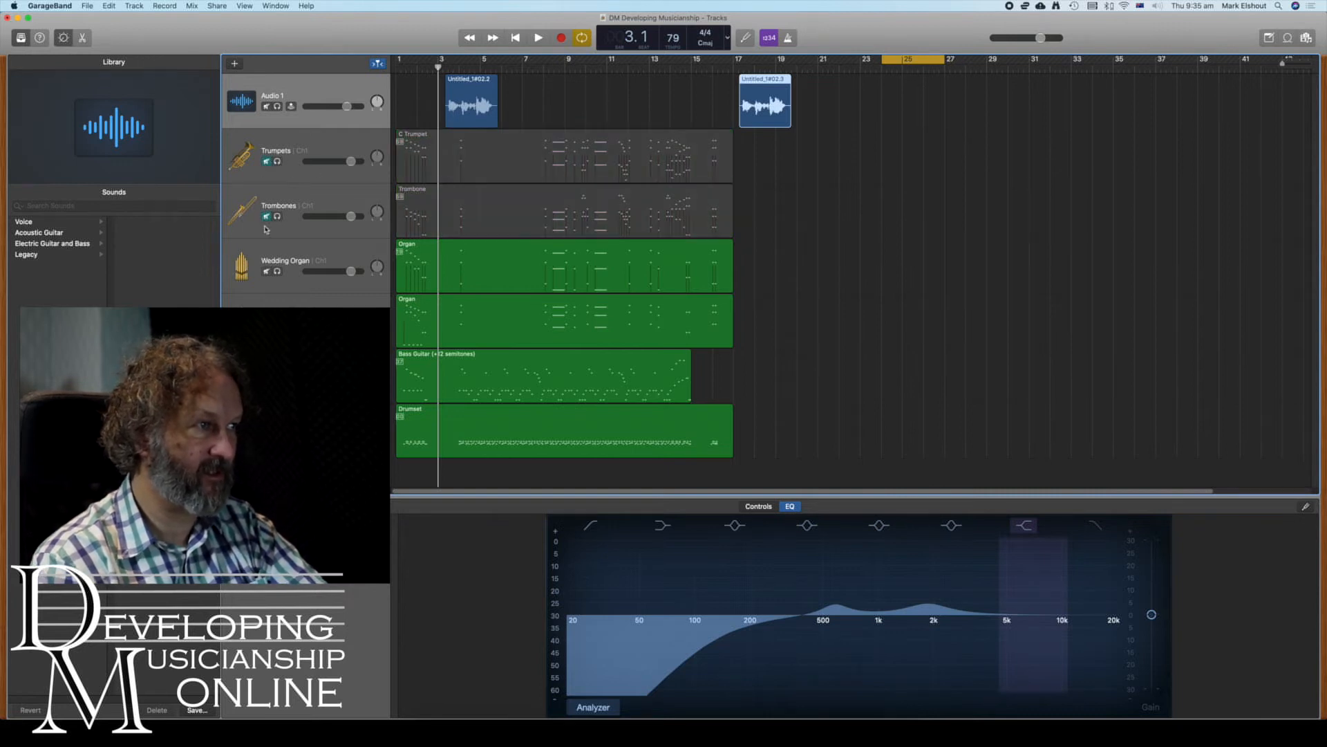
click(268, 272)
click(267, 326)
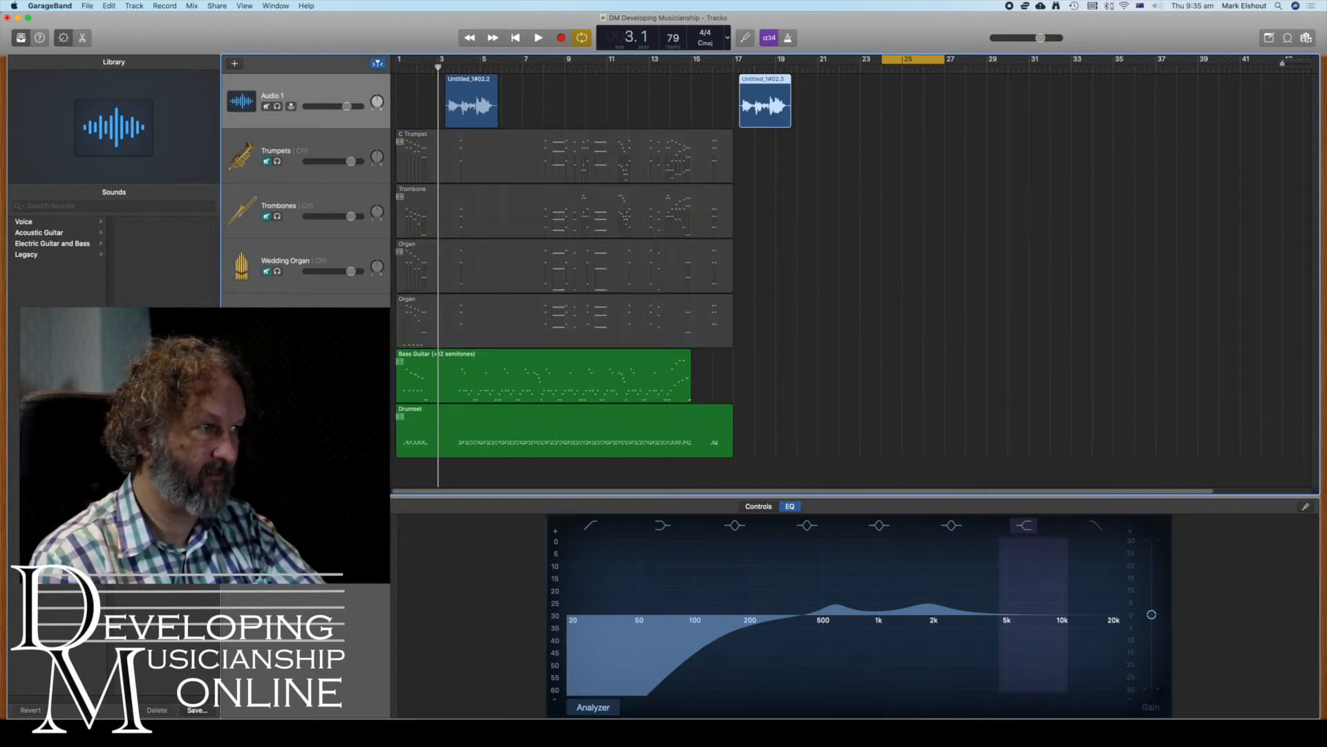
click(267, 381)
click(267, 436)
Turn off cycle mode and play the first Audio 1 clip by itself from bar 2.
key(space)
key(space)
click(423, 68)
click(579, 38)
key(space)
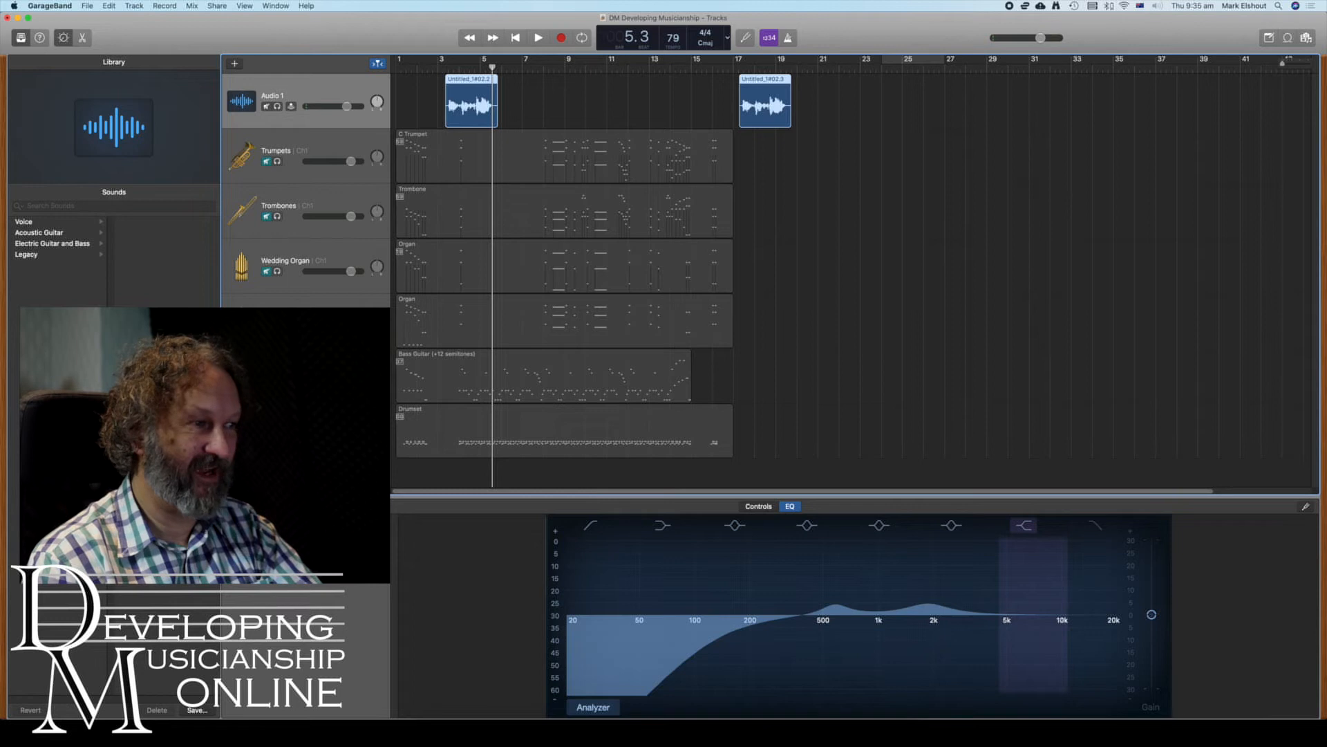
Turn off Follow Tempo & Pitch for both Audio 1 regions and play the first clip from bar 3.
click(81, 39)
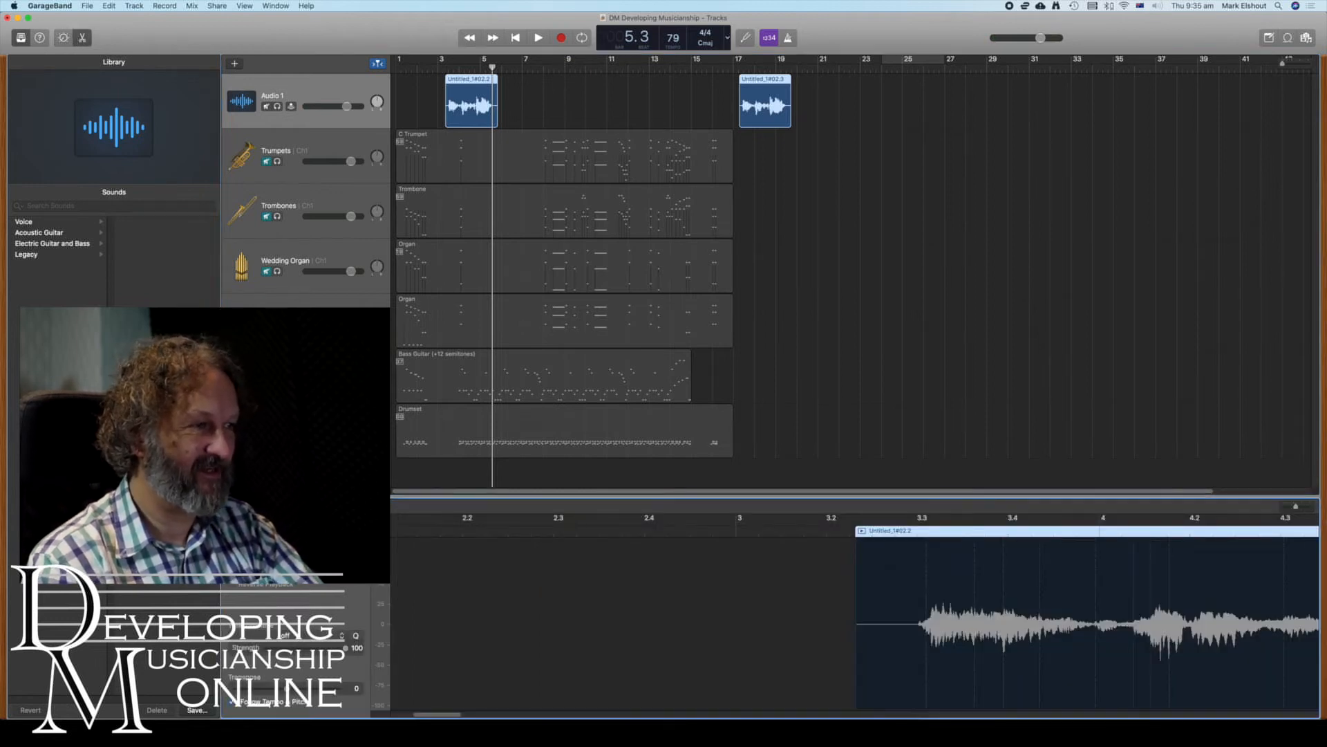
click(231, 703)
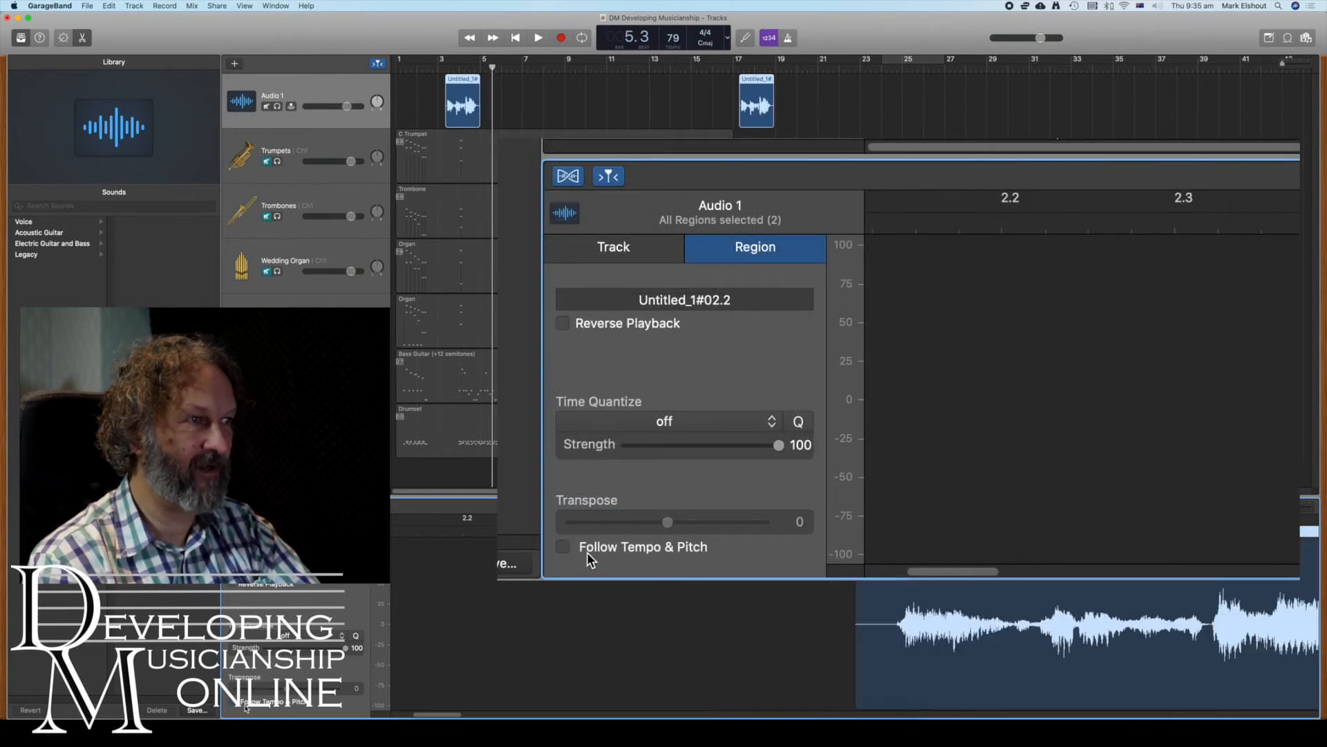
click(440, 68)
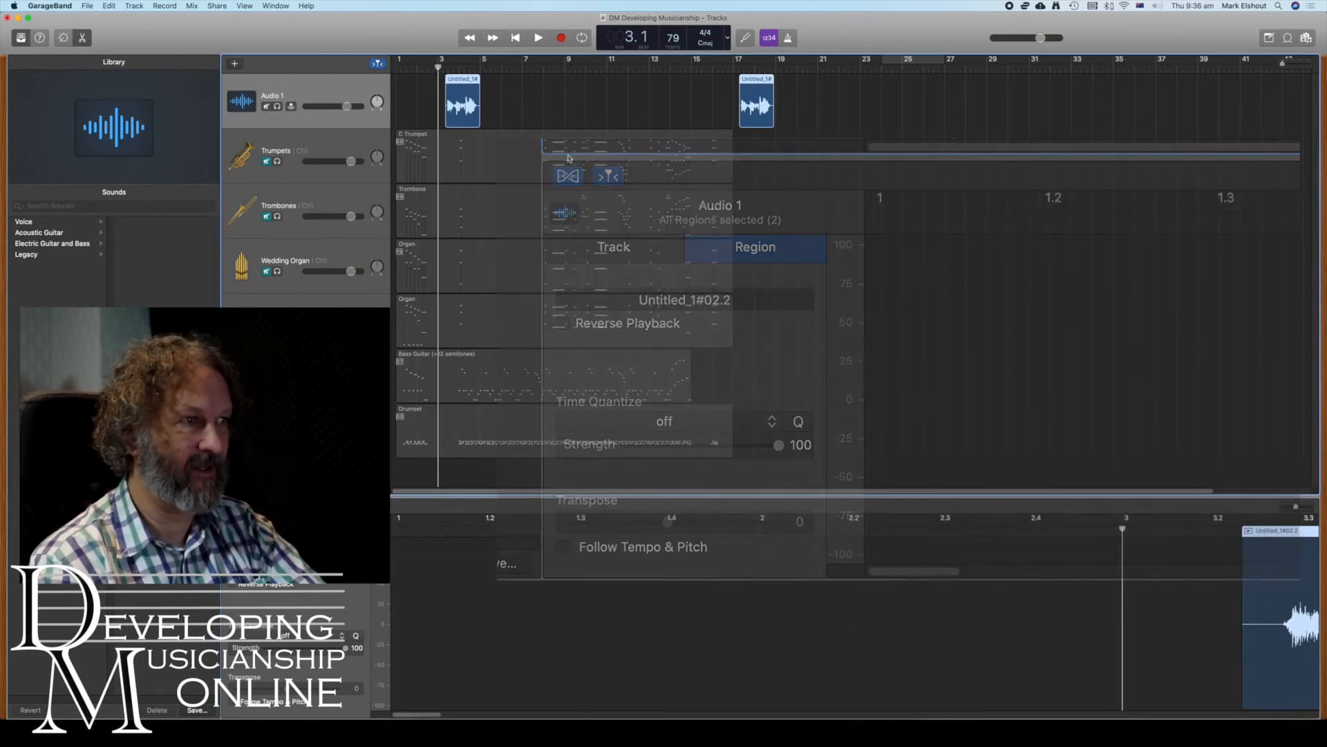
key(space)
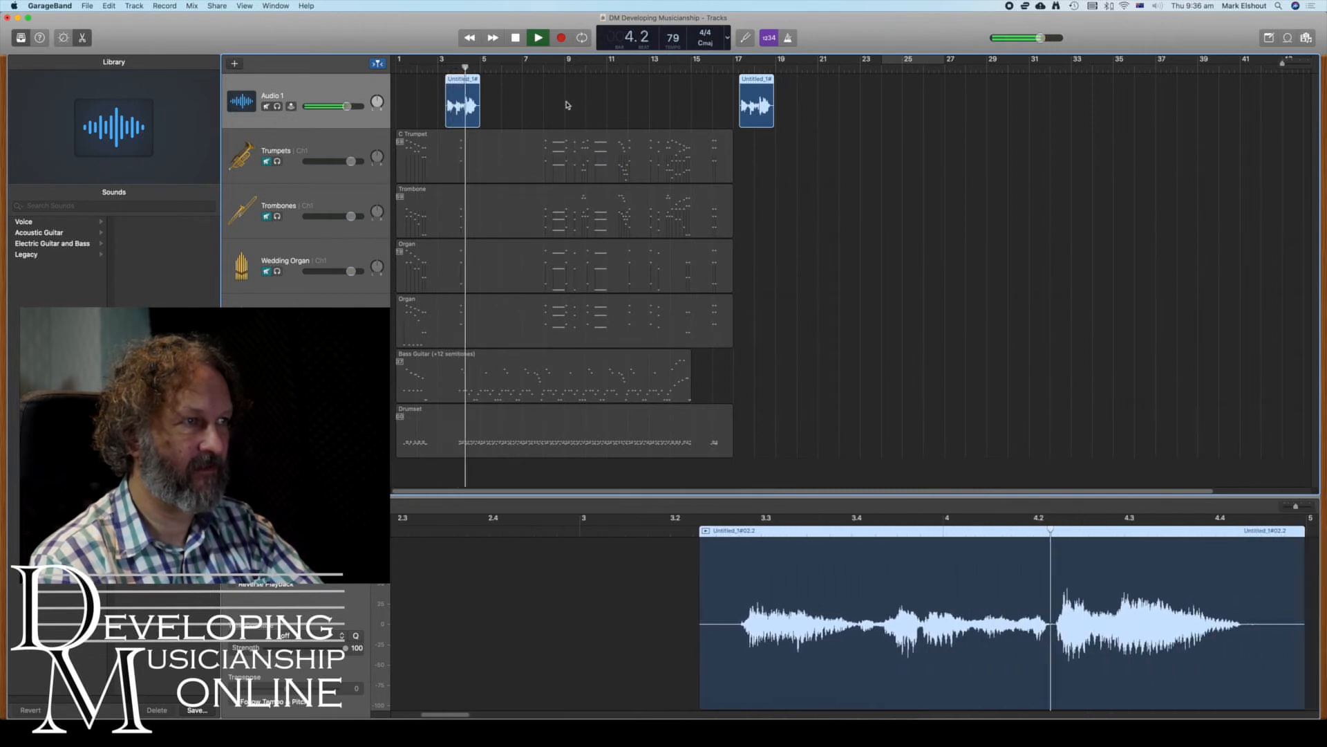
click(517, 38)
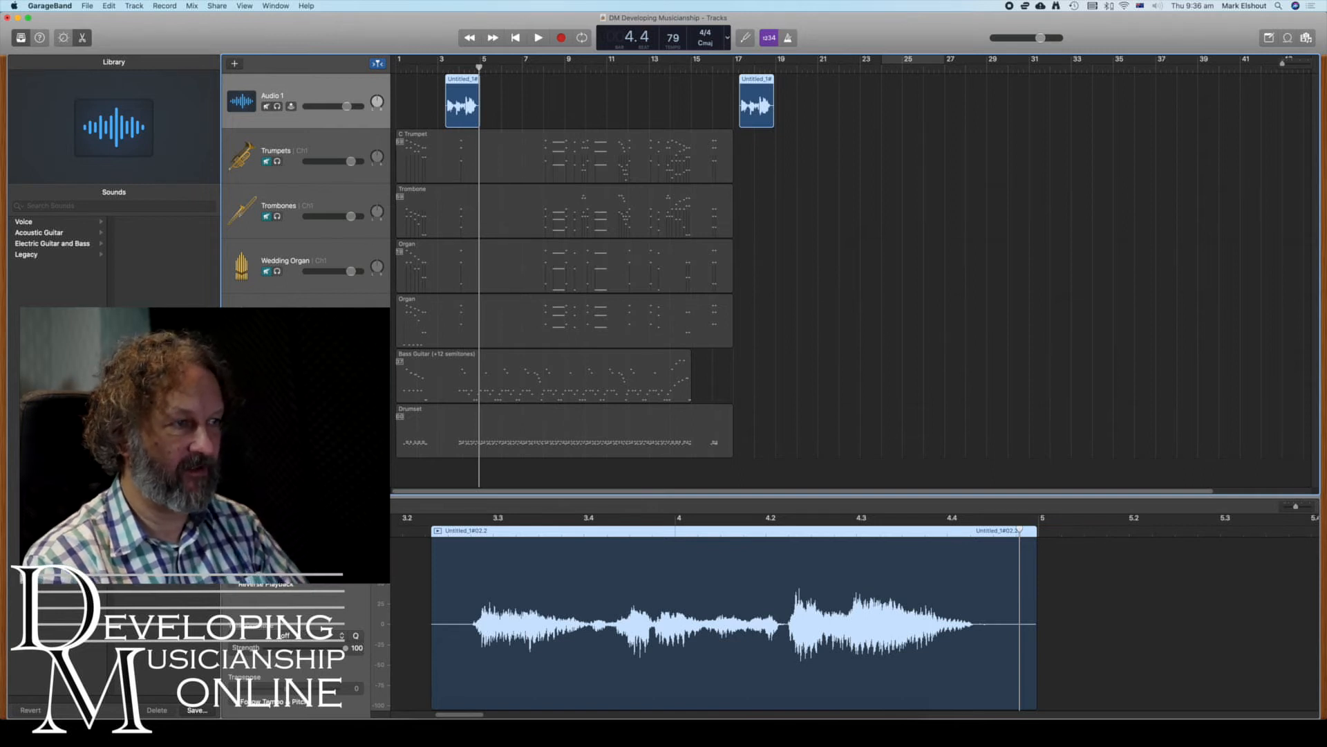
Unmute the Drumset track and play its opening two bars from the start of the project.
click(564, 430)
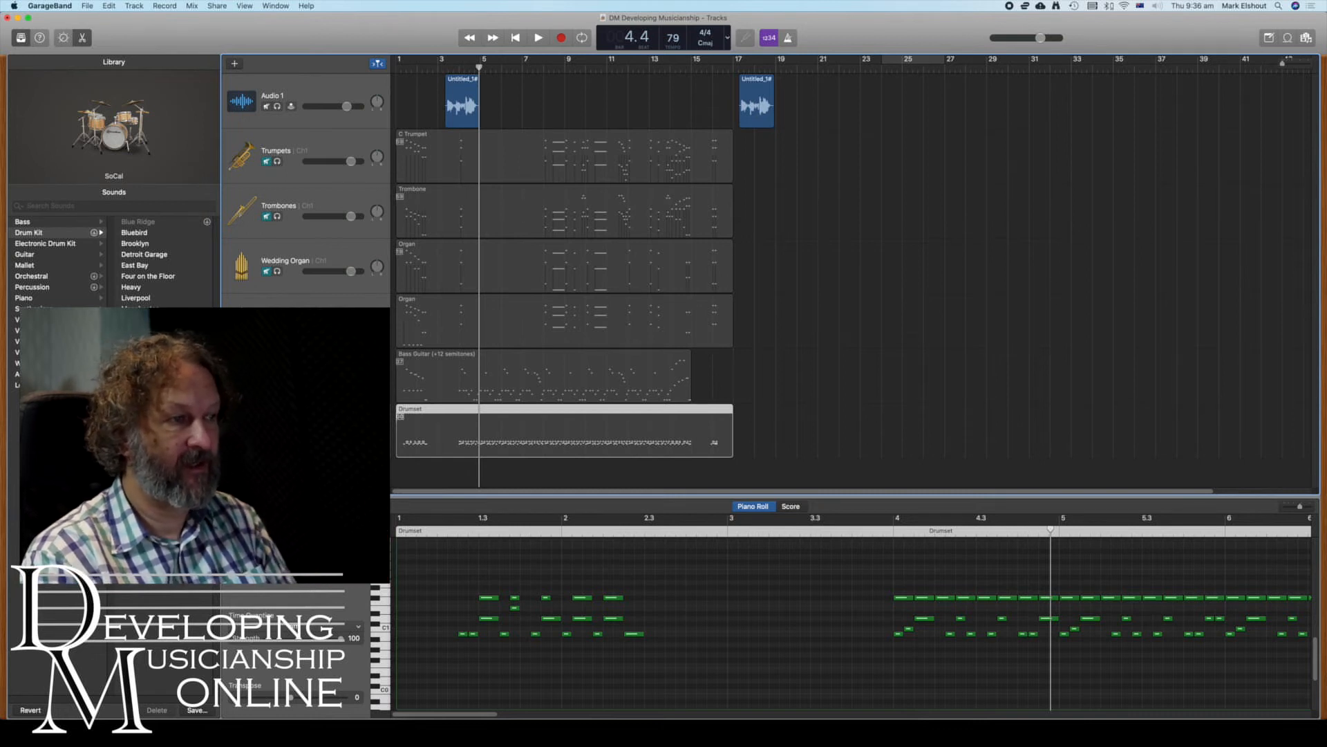
key(m)
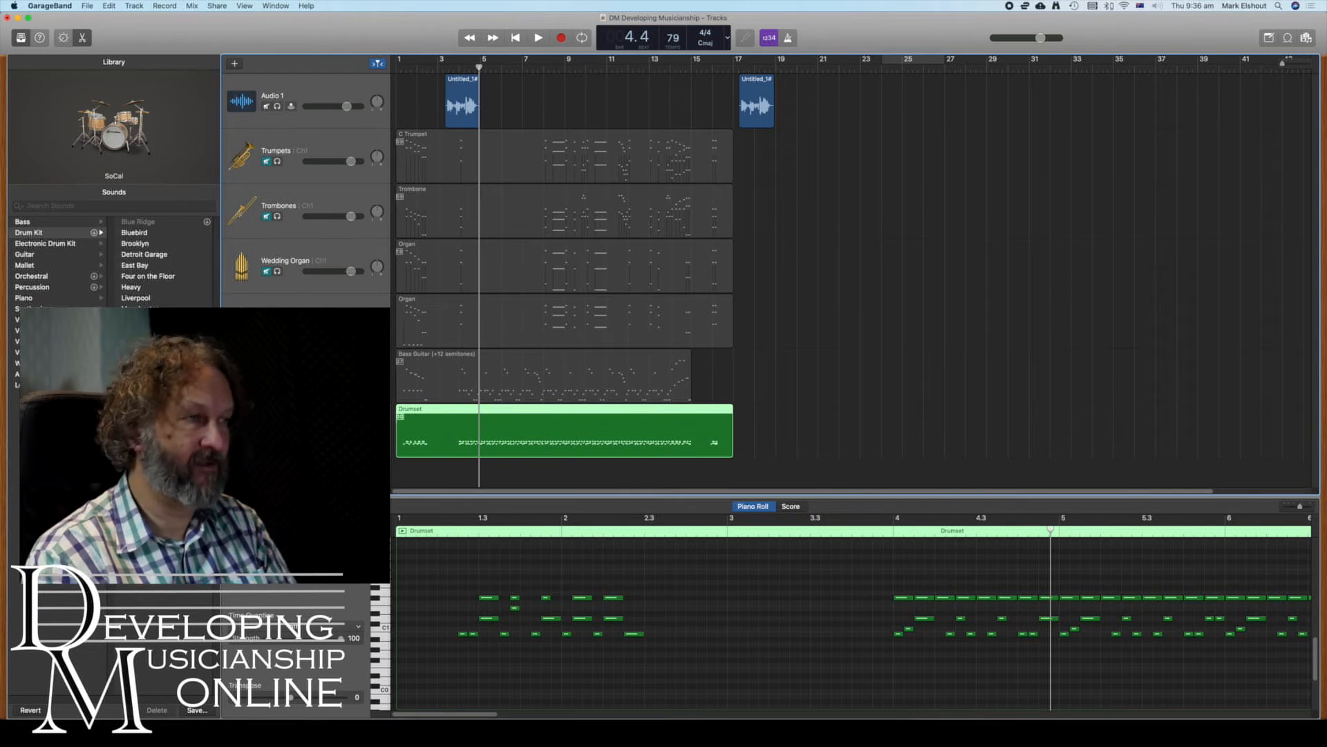
click(519, 39)
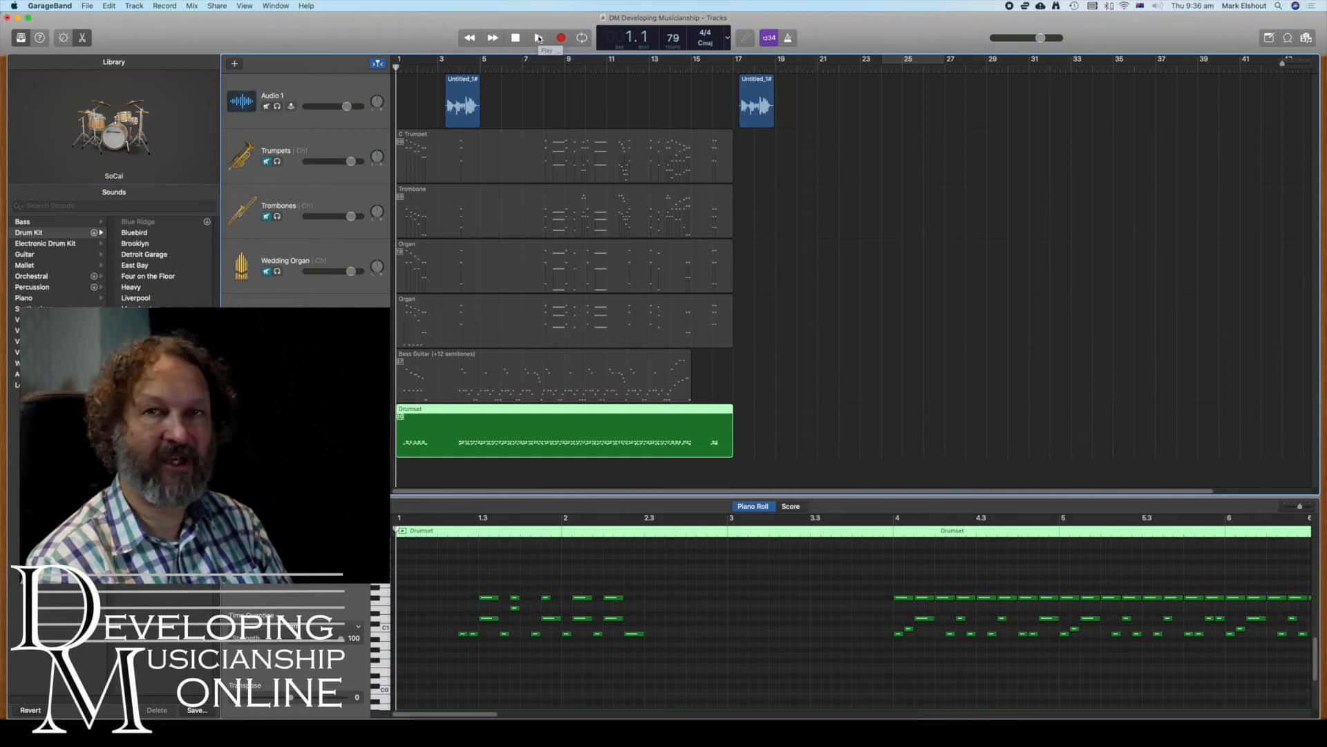
click(538, 38)
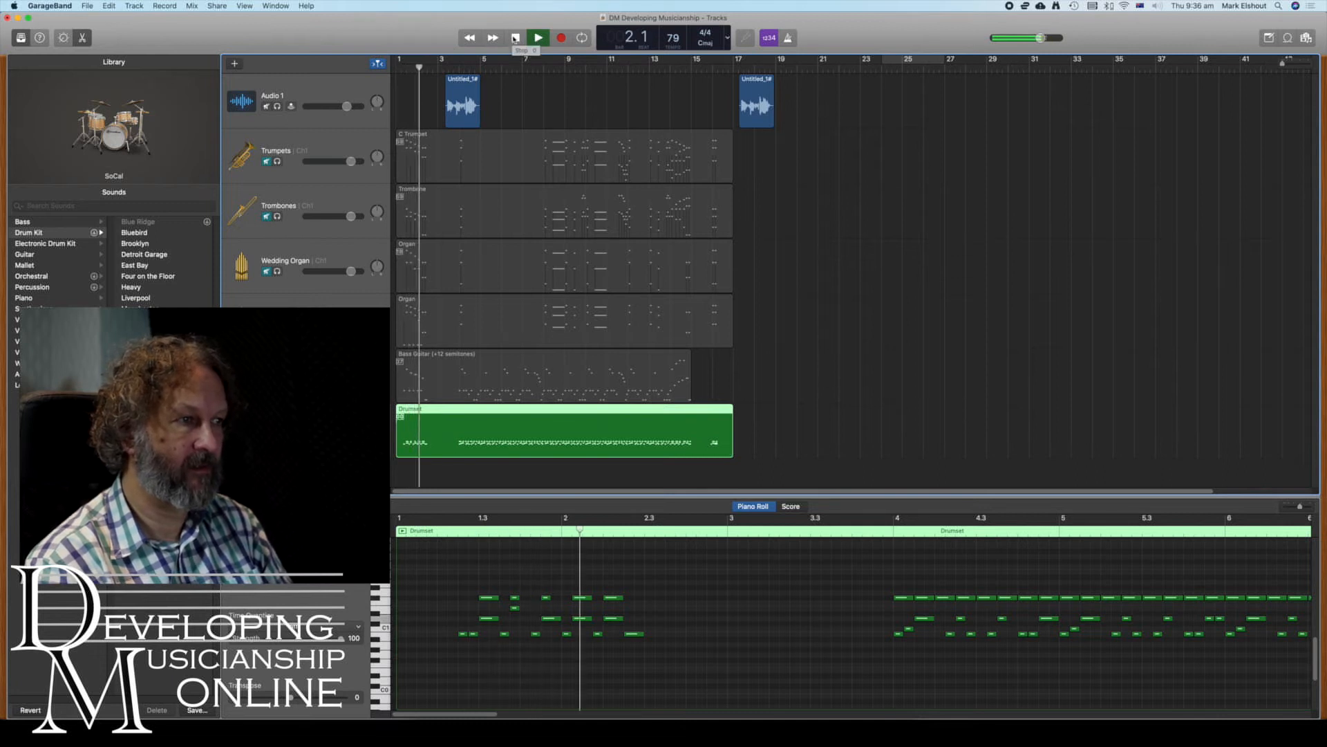
click(515, 38)
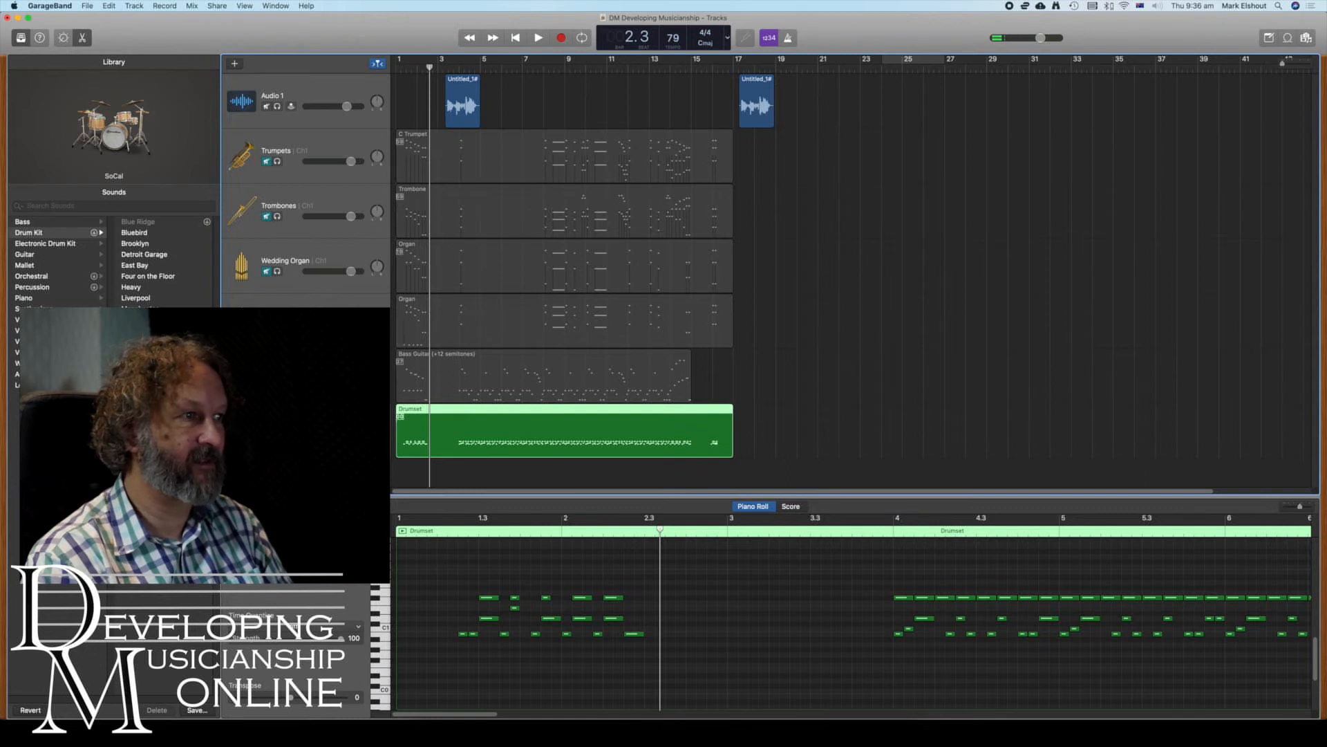
Unmute the Bass Guitar track and play the opening two bars with bass and drums together.
click(304, 374)
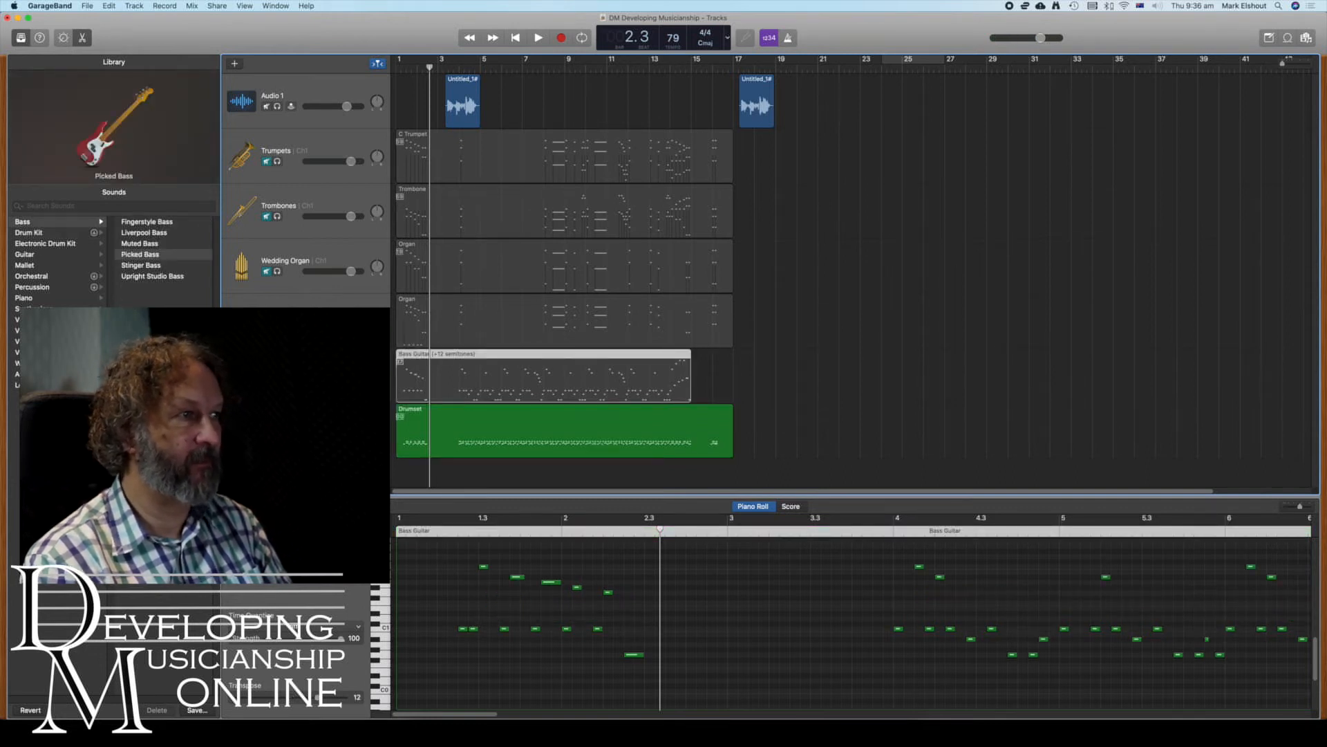
click(266, 381)
click(518, 39)
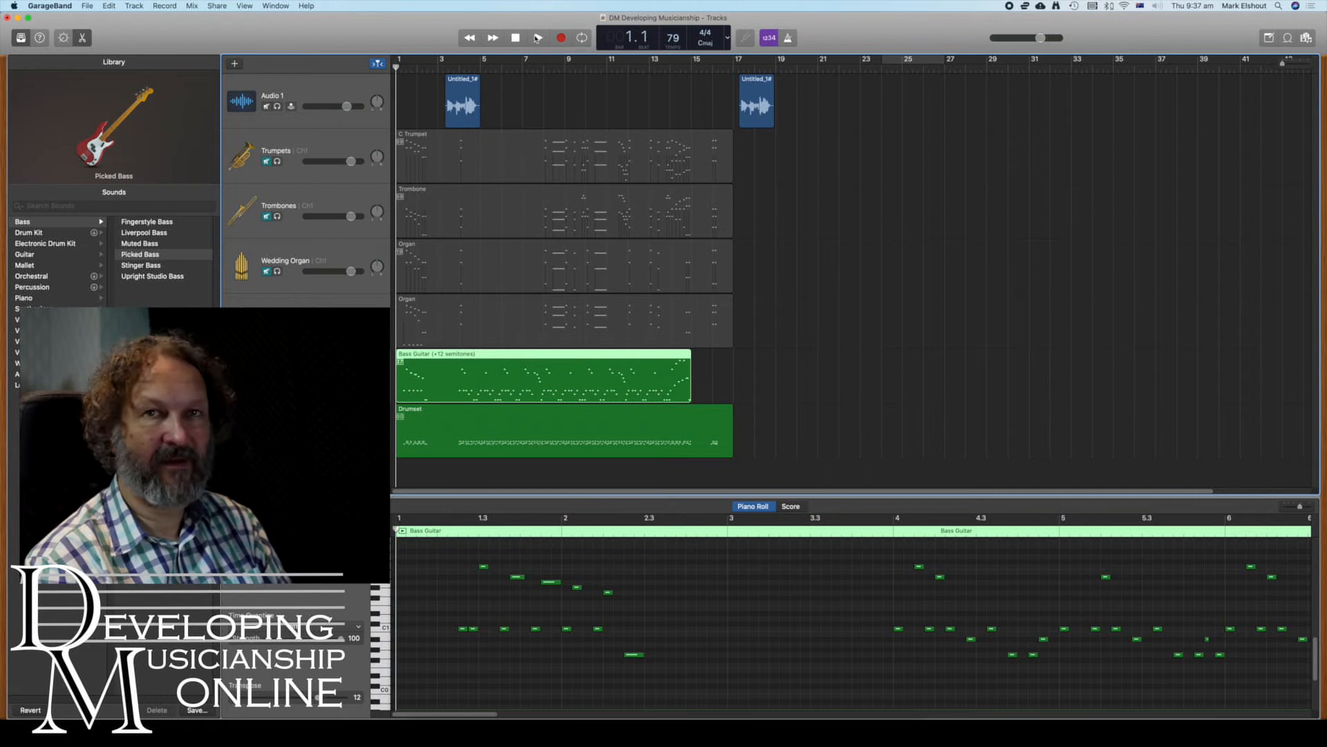
click(538, 38)
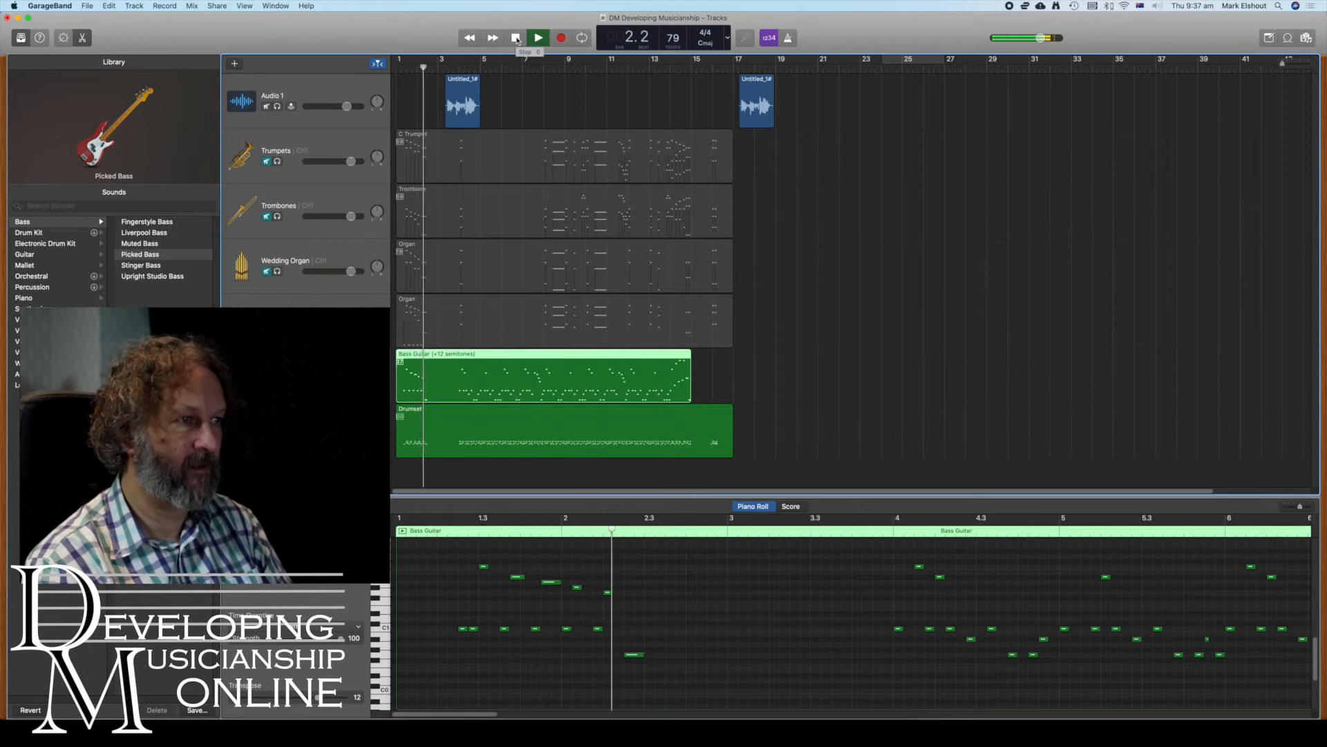
click(516, 38)
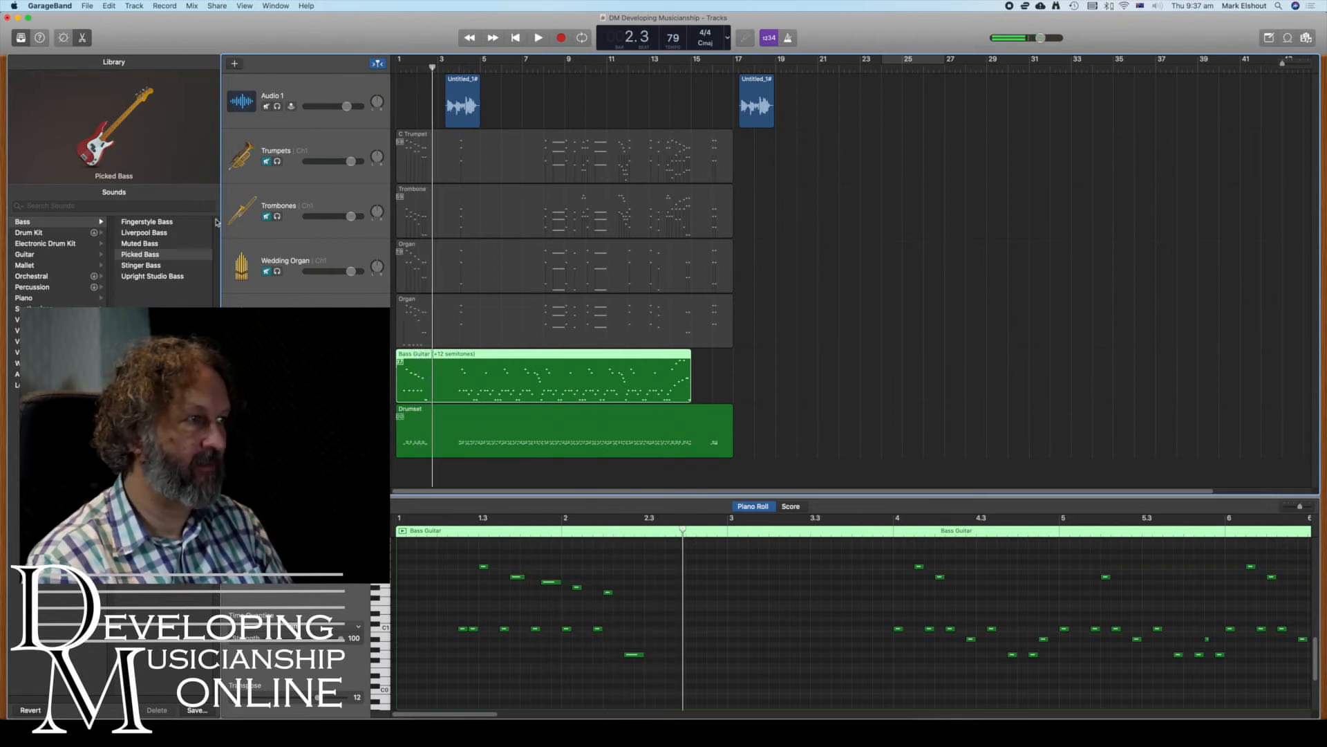
Try the Fingerstyle Bass sound on the bass track over the opening bars, and restore Picked Bass.
click(152, 223)
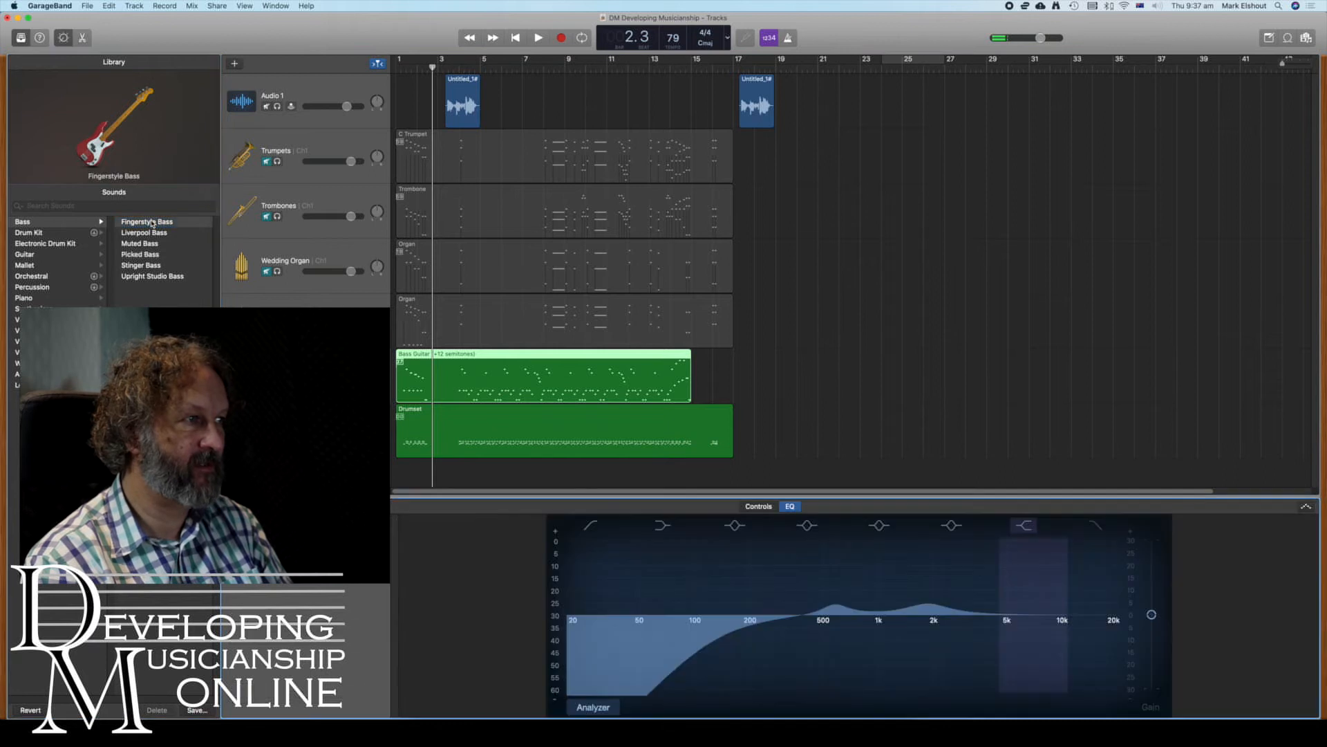
click(516, 38)
click(536, 38)
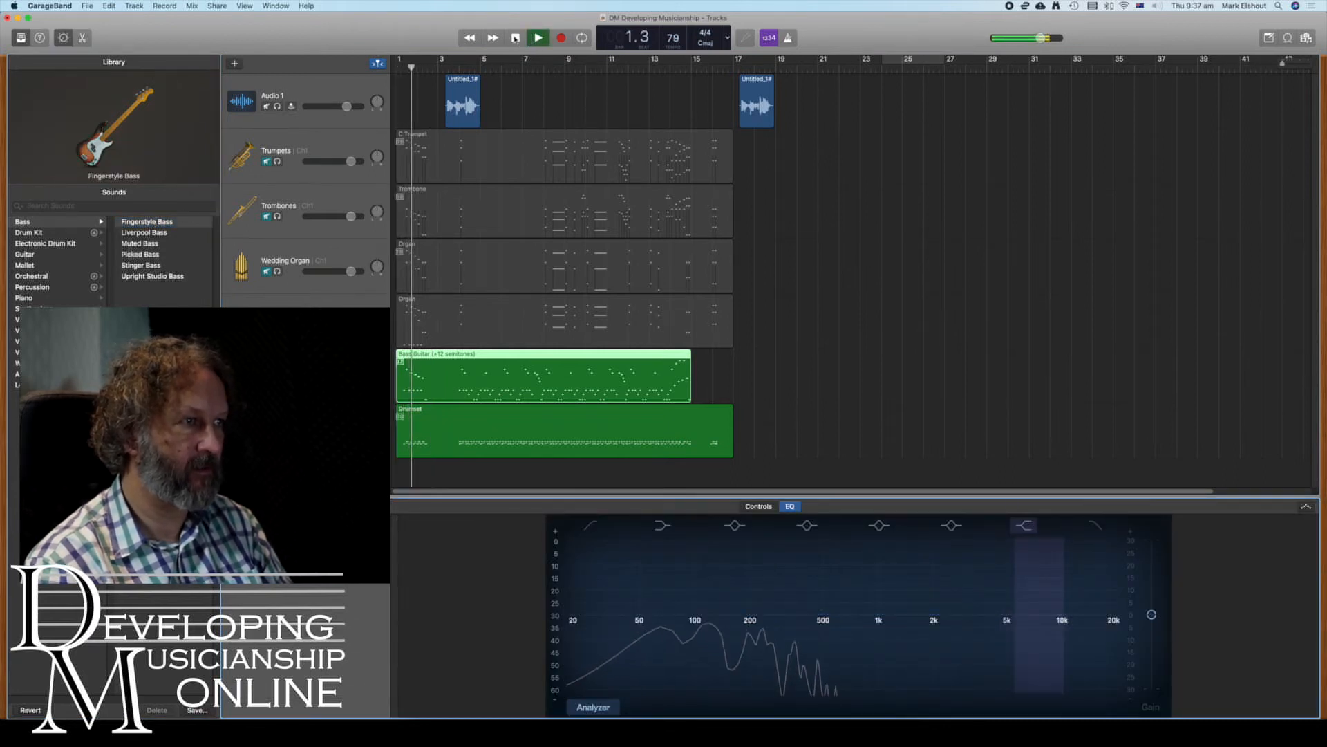
click(516, 38)
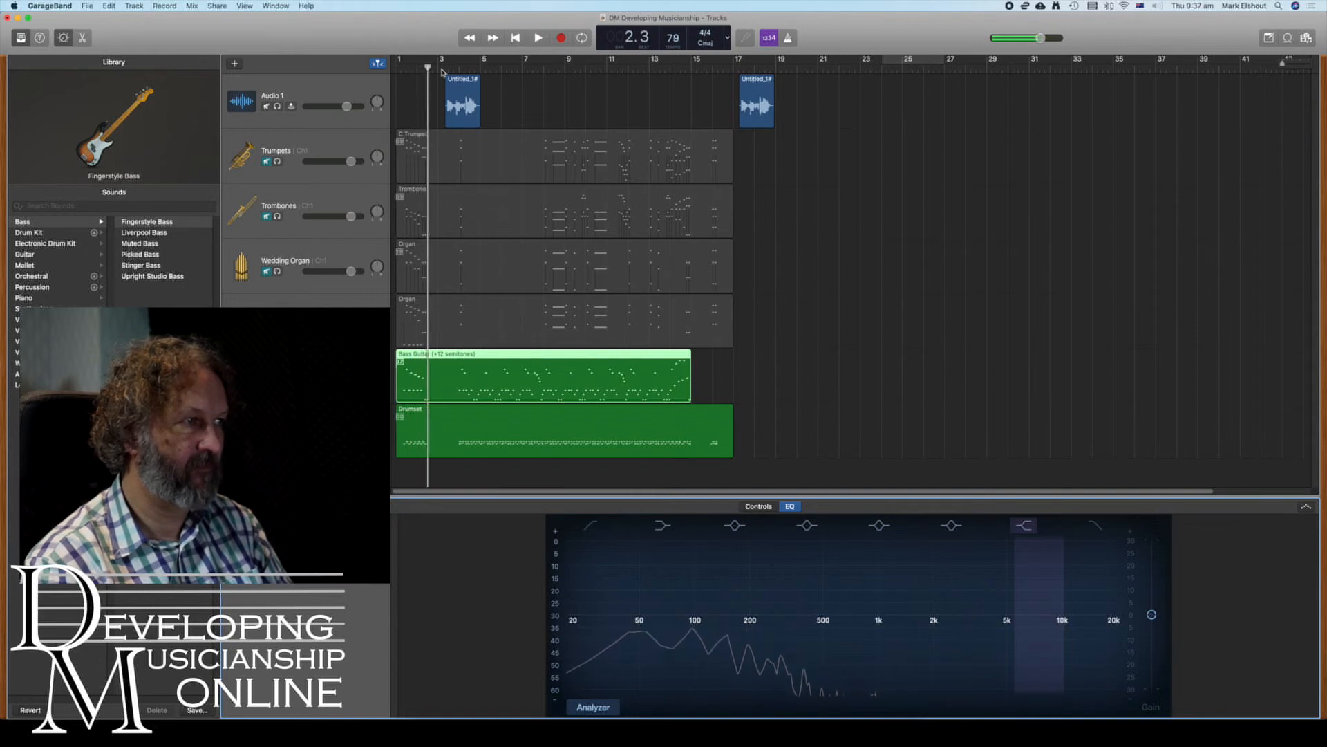
click(137, 256)
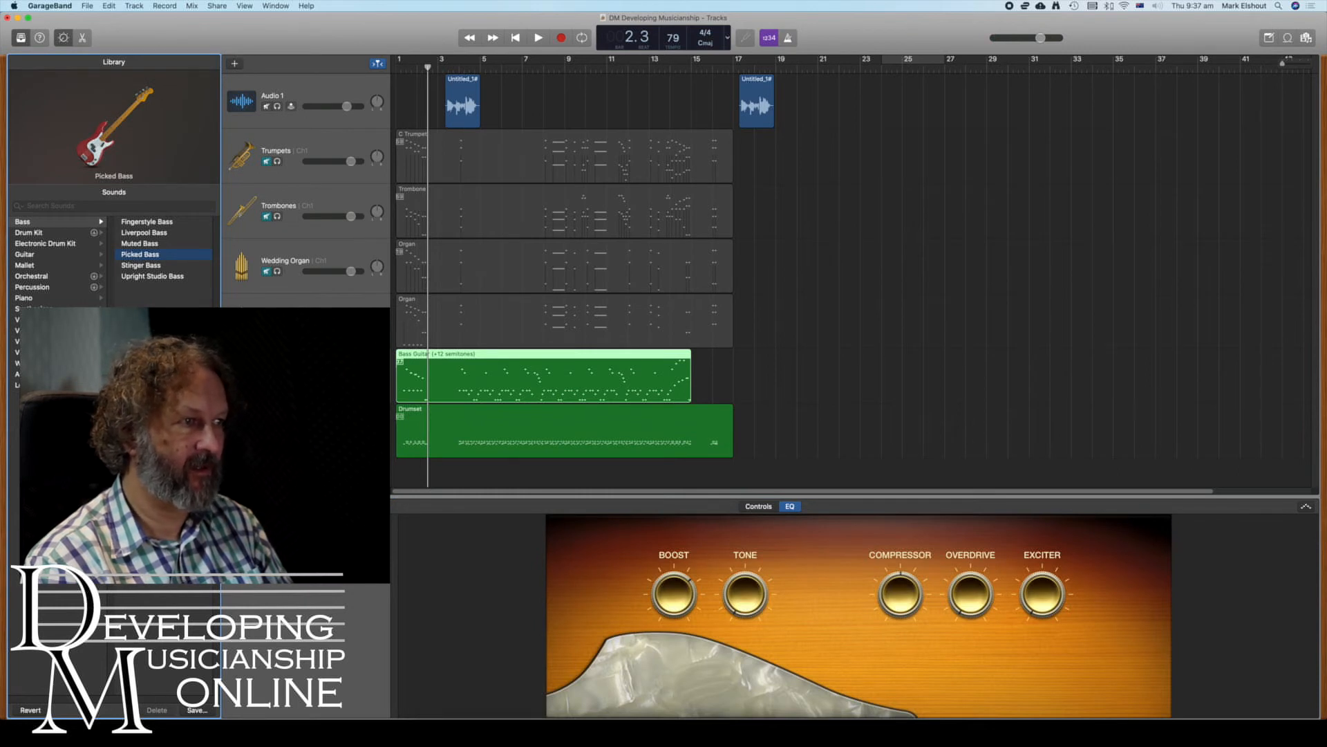
click(304, 375)
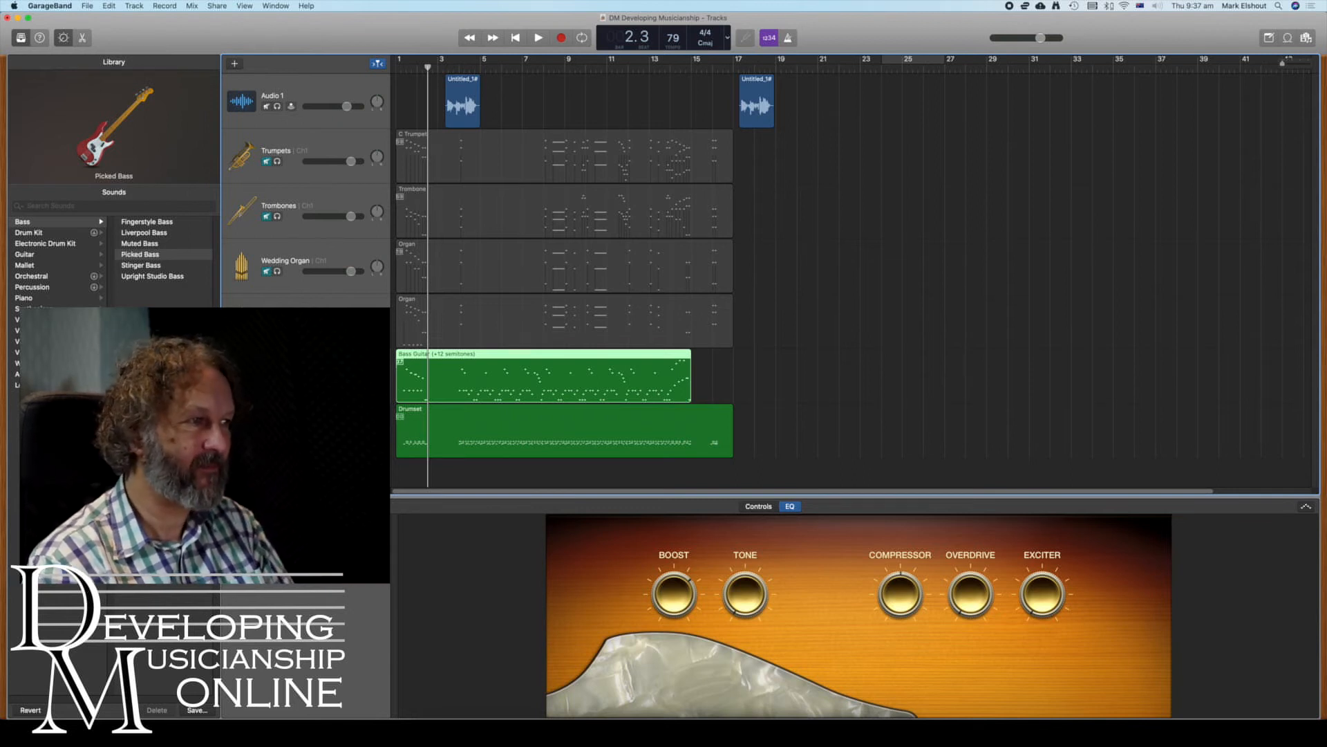
Replace the lower organ track's Wedding Organ sound with Jazz Organ and unmute the track.
click(311, 321)
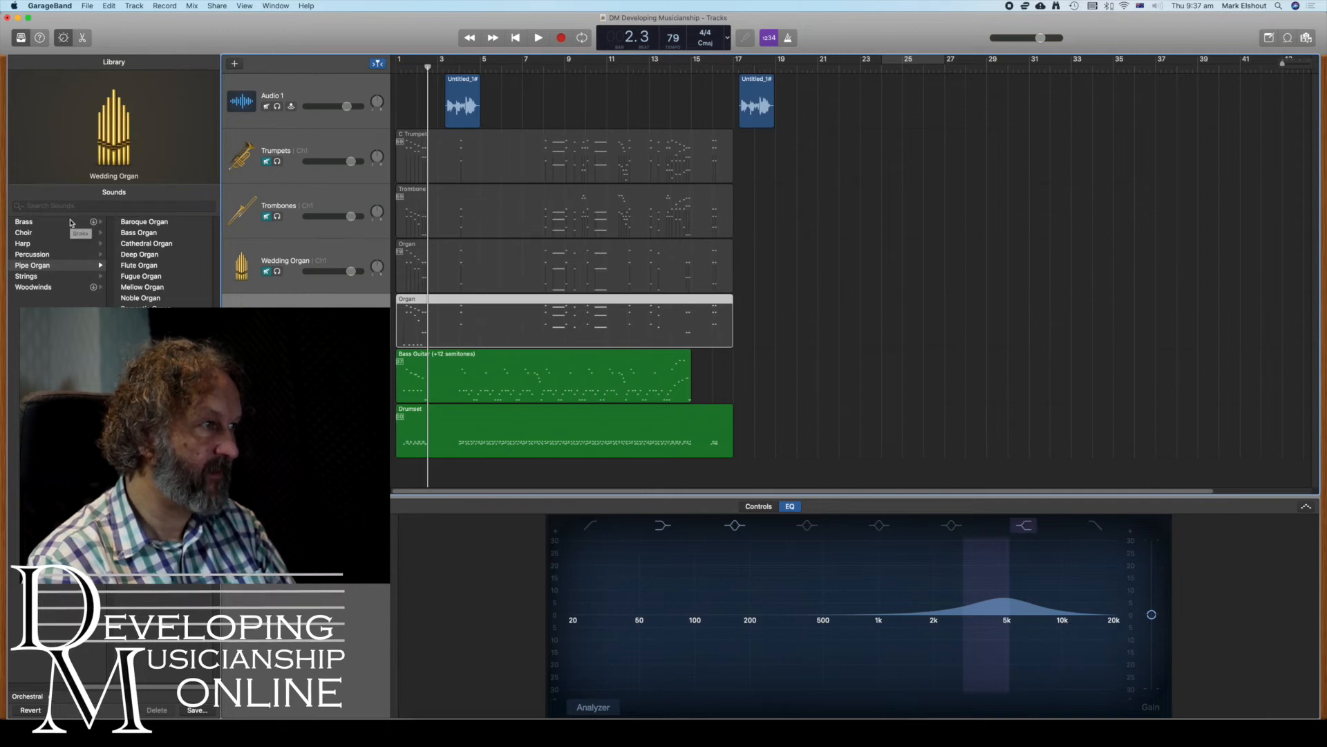
click(28, 696)
click(48, 331)
click(49, 319)
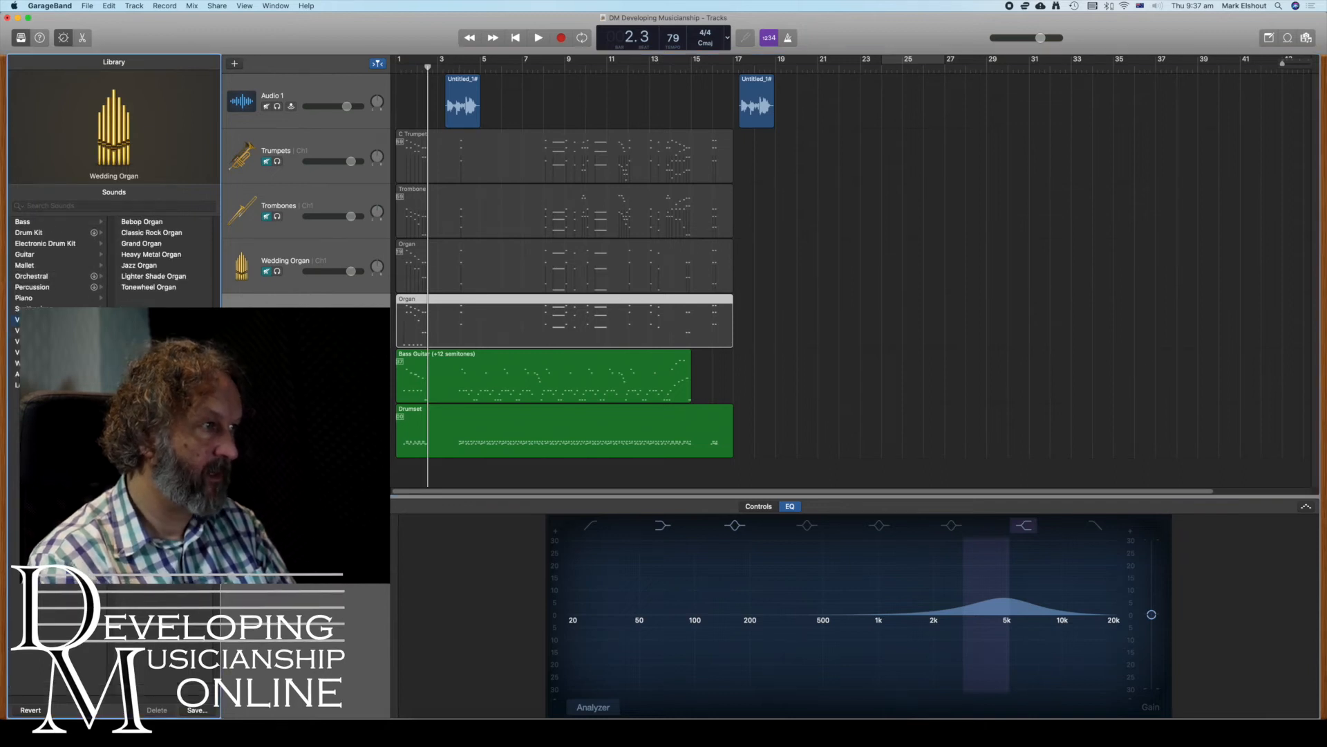
click(140, 265)
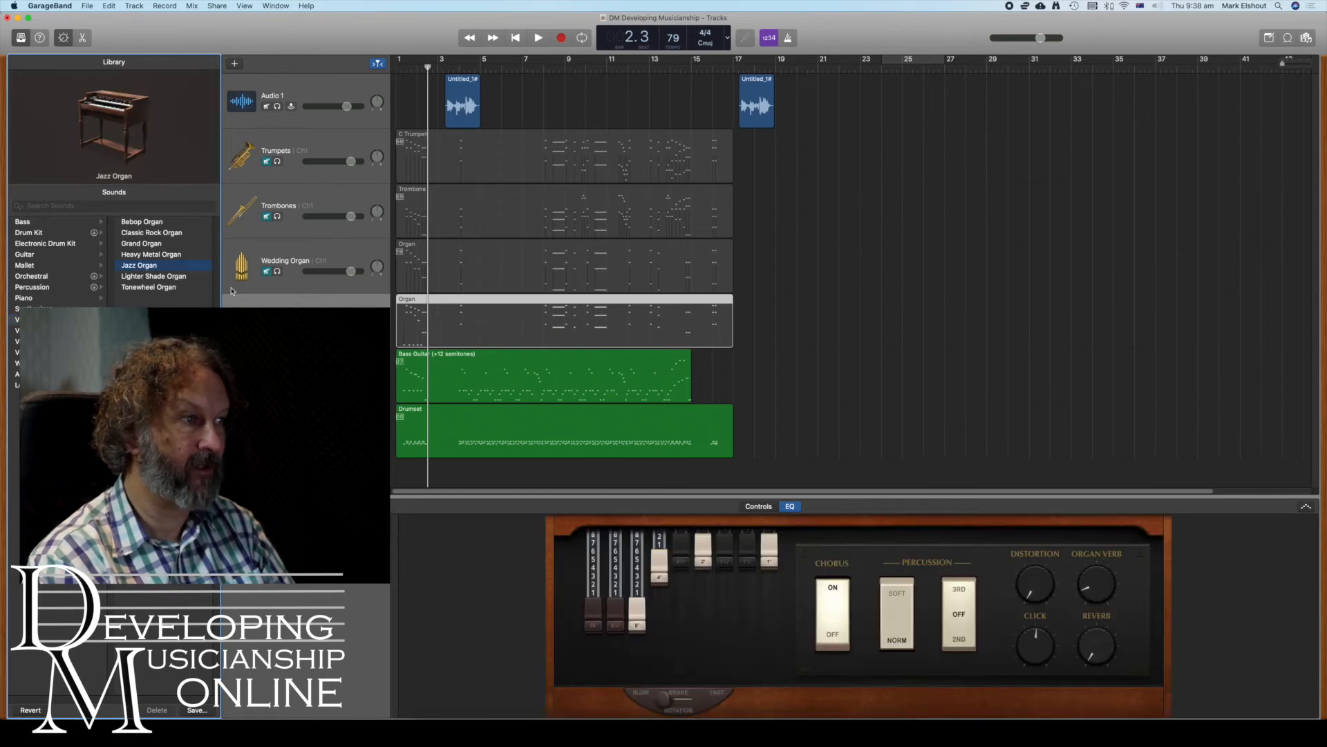
Change the upper organ track's sound to Jazz Organ, discarding the current instrument changes, and unmute the track.
click(291, 277)
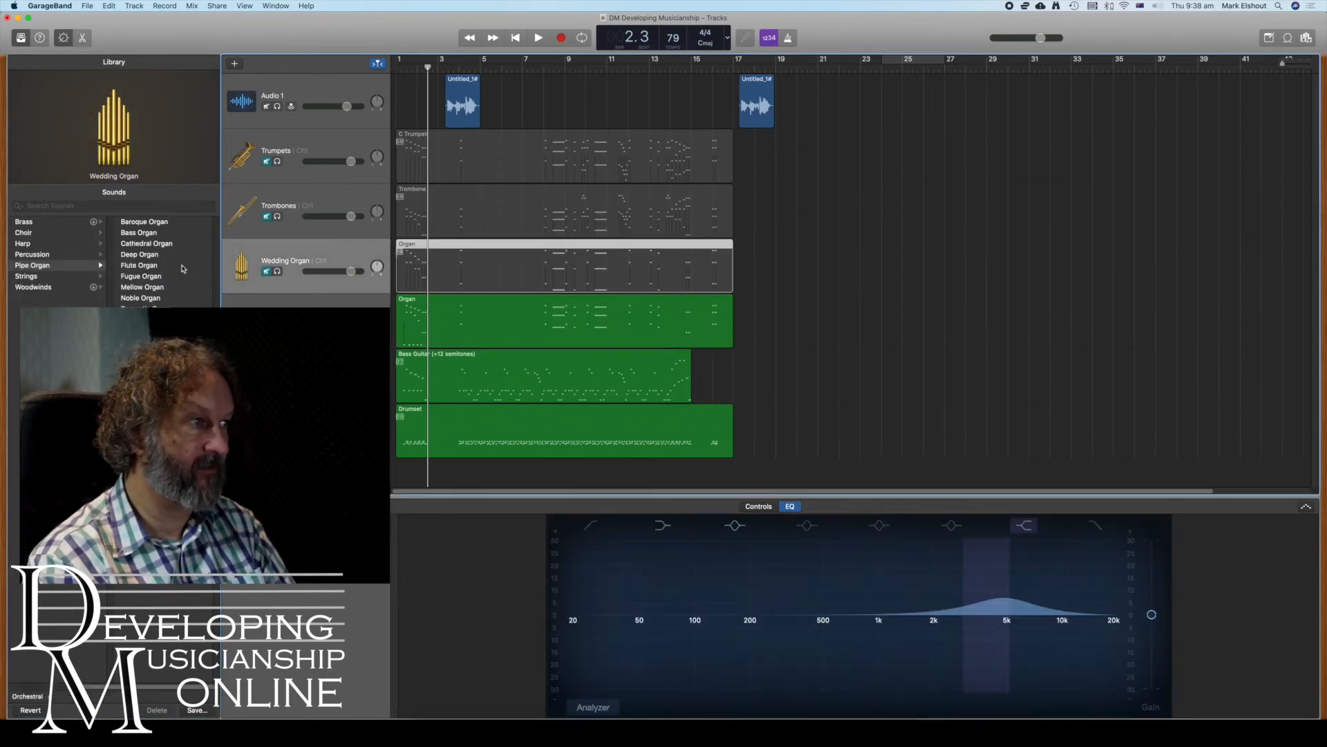
click(33, 697)
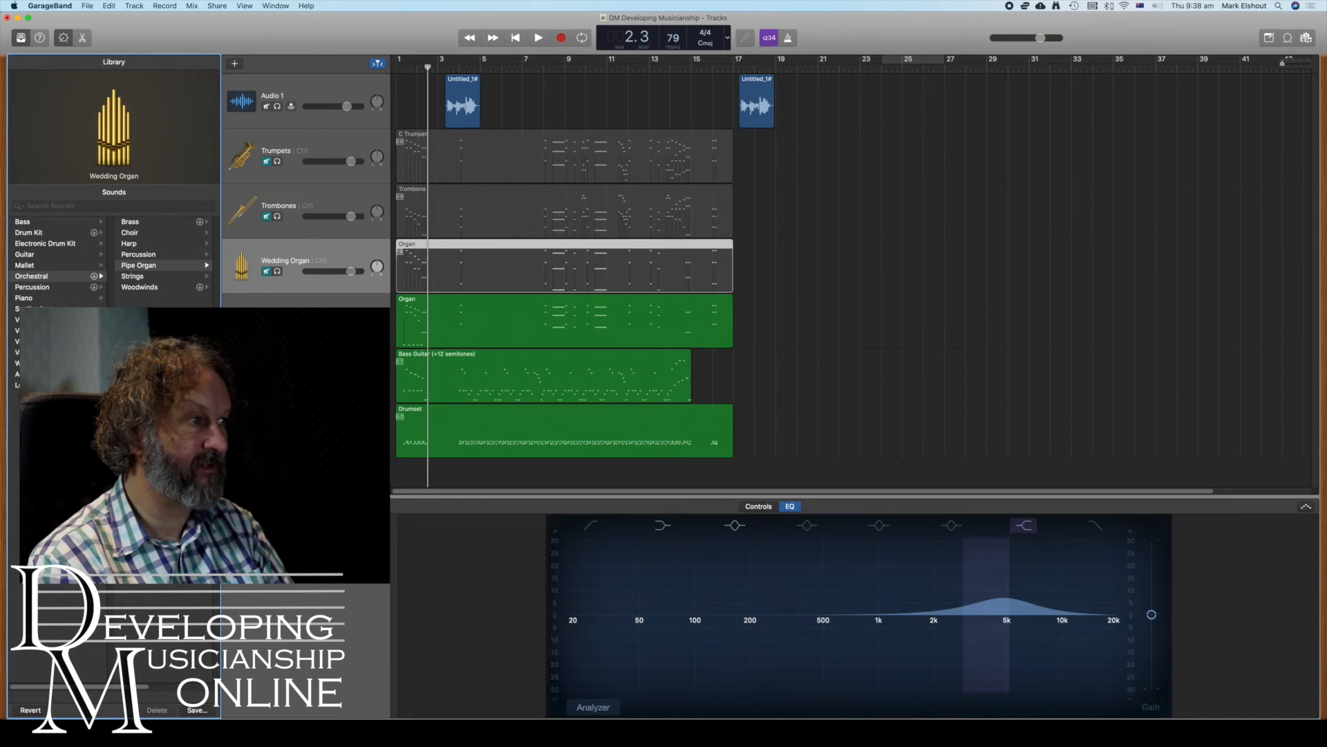
click(48, 319)
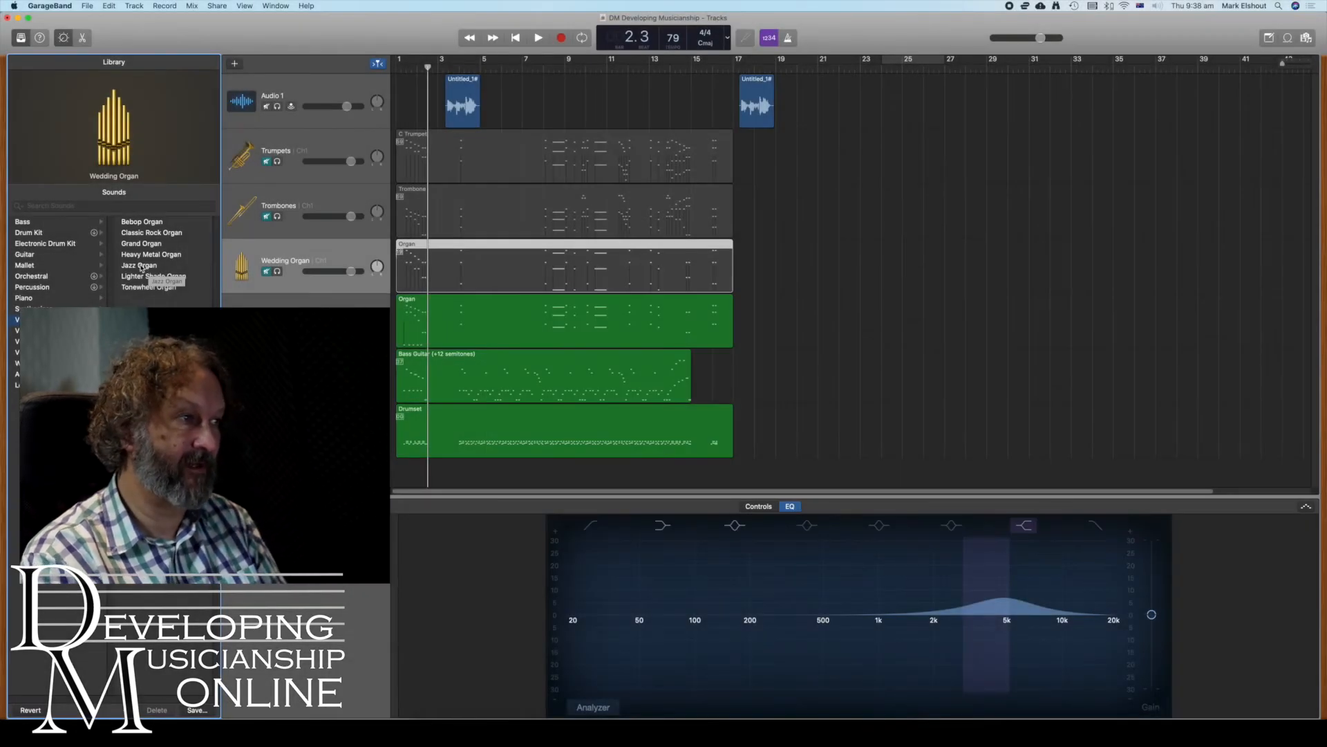
click(141, 267)
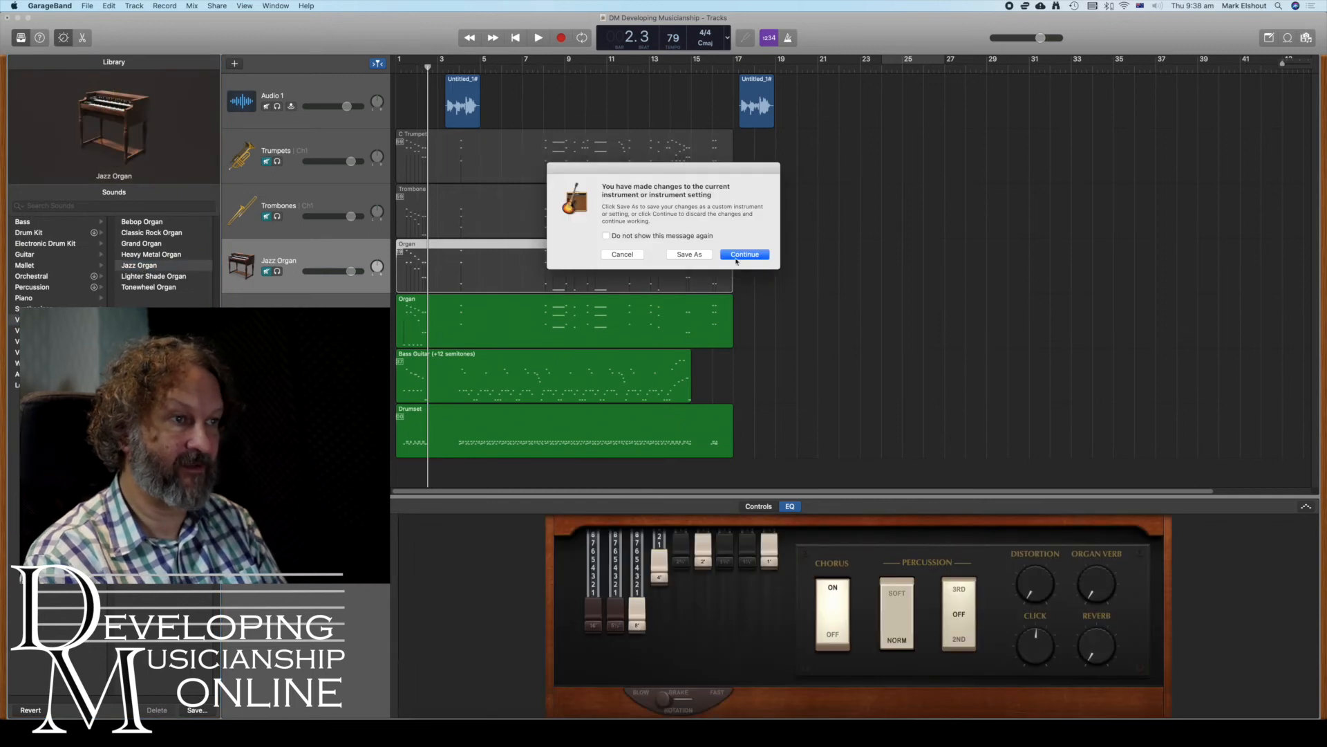
click(744, 255)
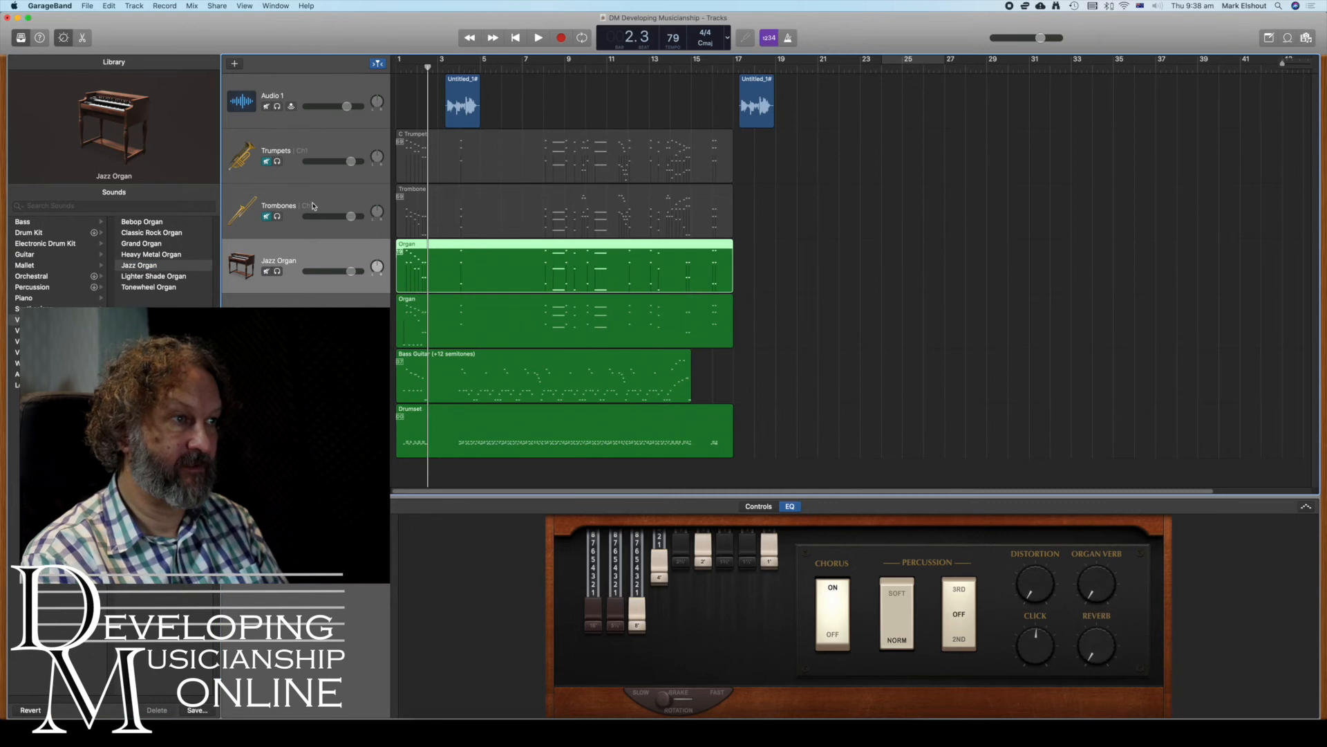
Unmute the Trombones track and replace its sound with the synthesizer sound Bright Synth Brass.
click(284, 221)
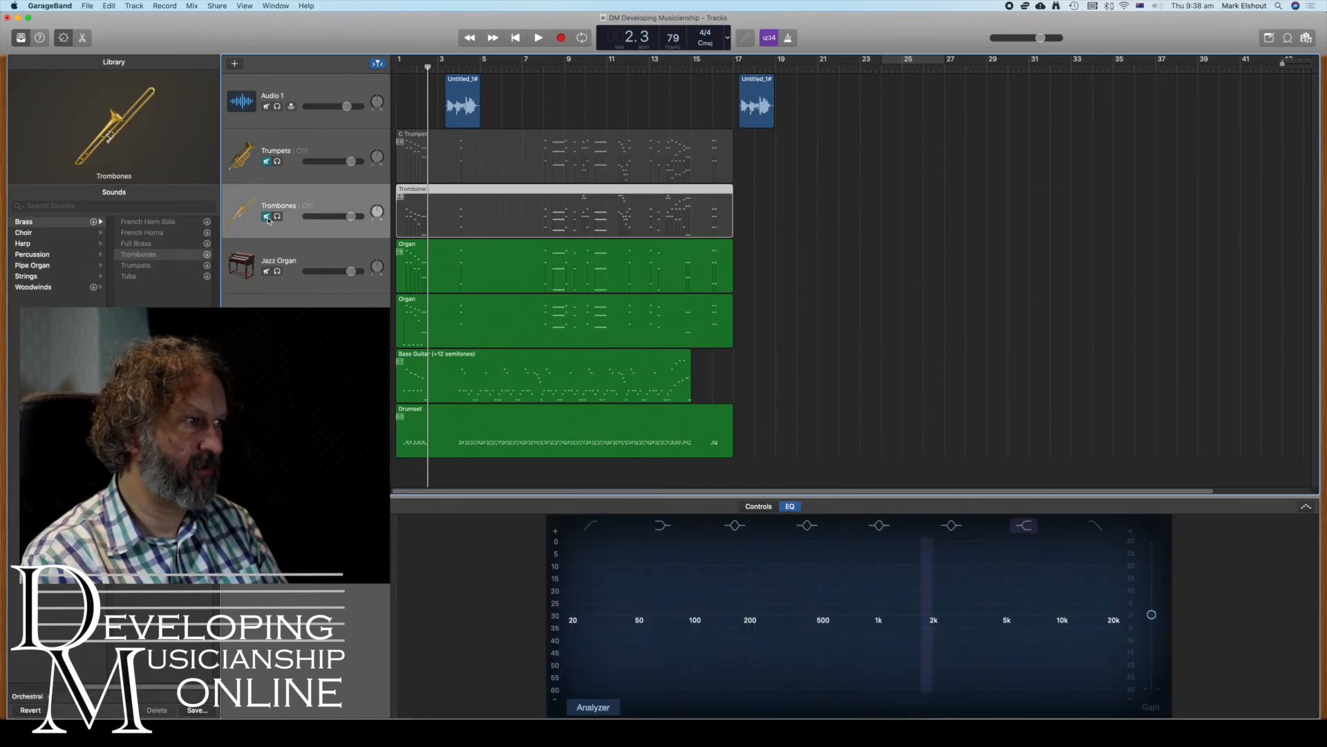
click(267, 217)
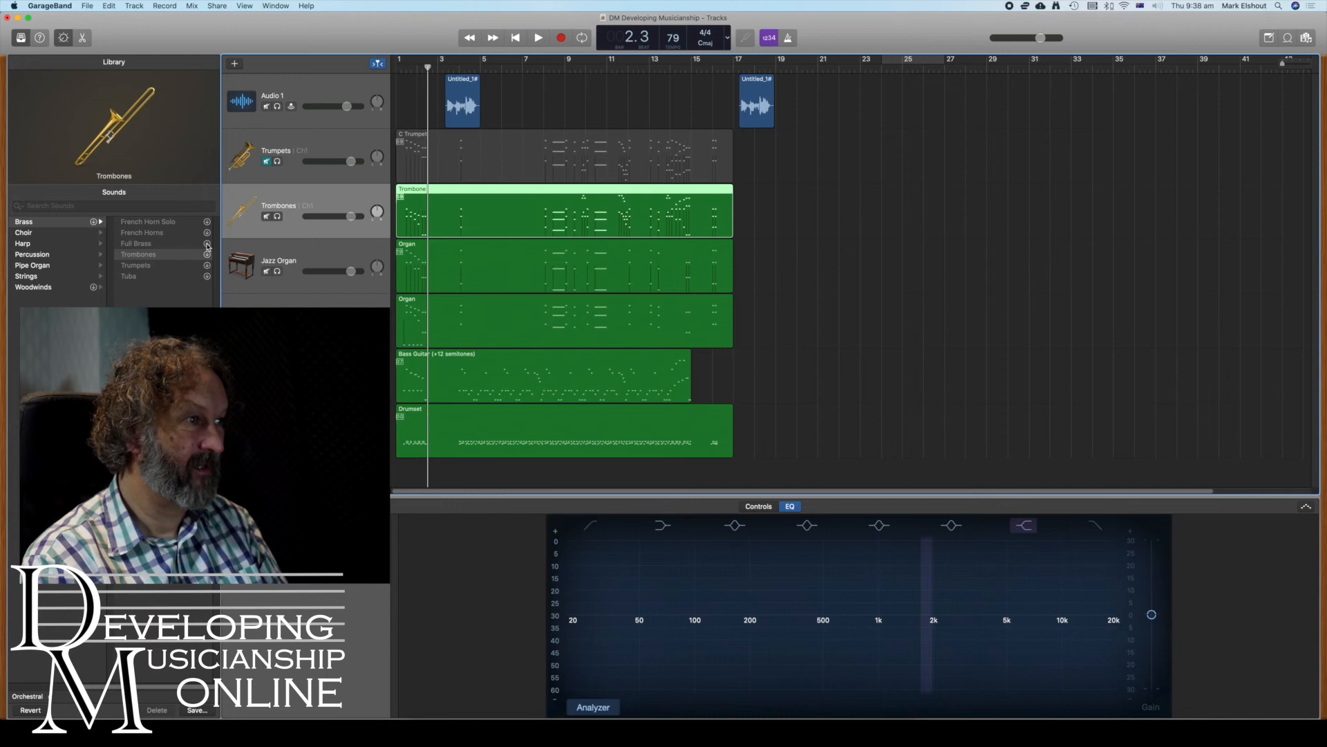
click(30, 698)
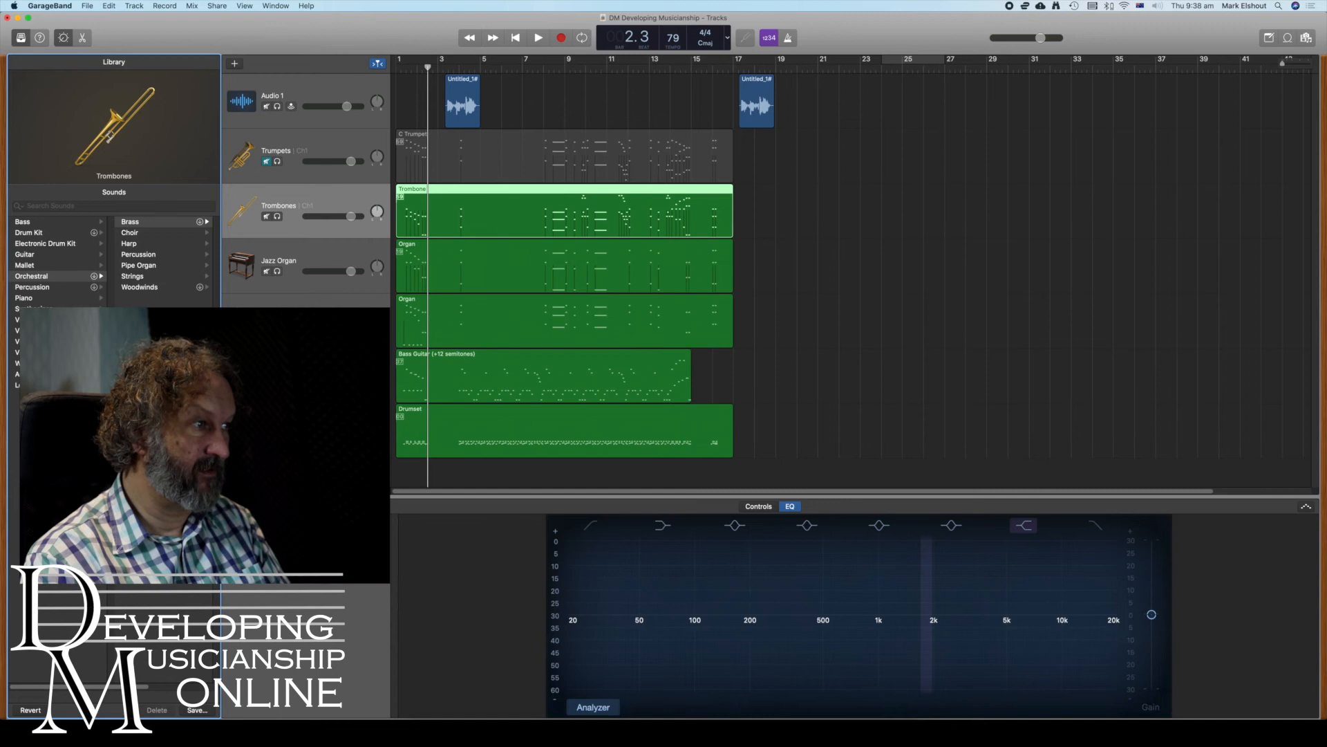
click(35, 309)
click(141, 243)
click(151, 222)
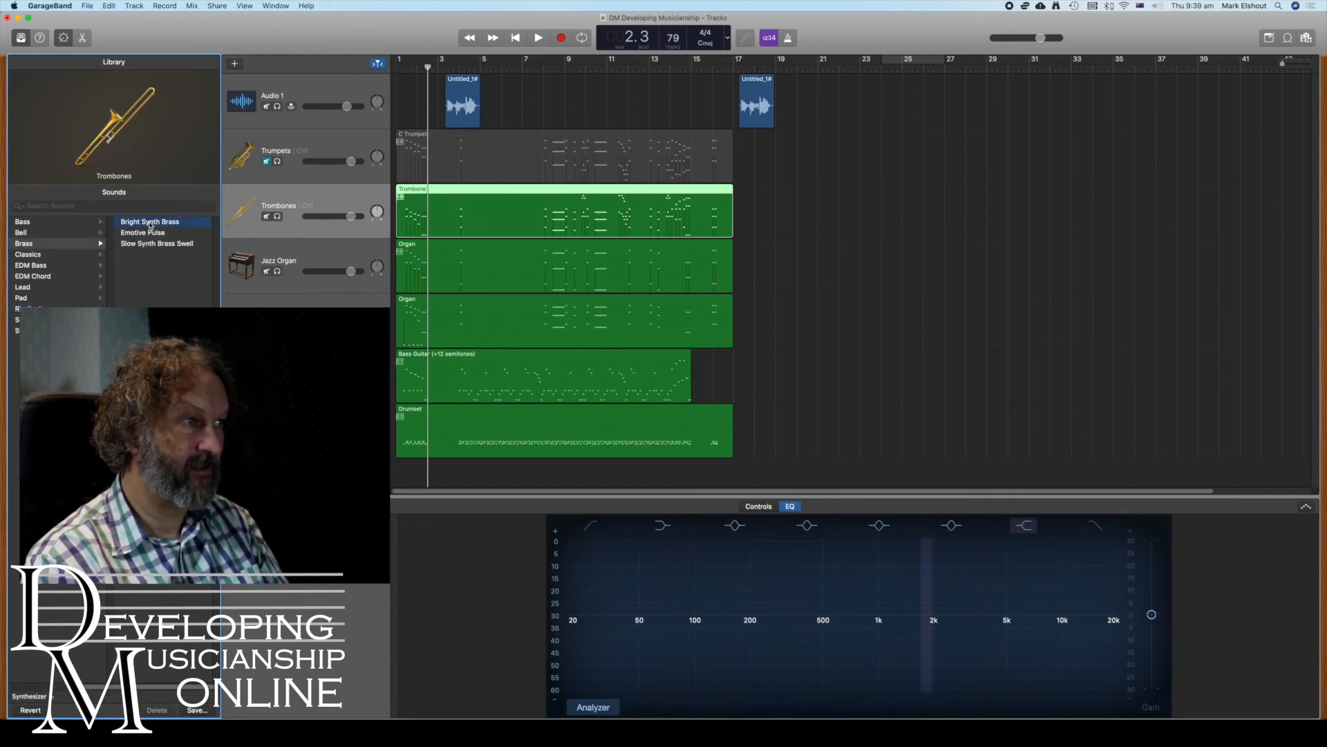
Replace the Trumpets track's sound with Bright Synth Brass and unmute the track.
click(298, 148)
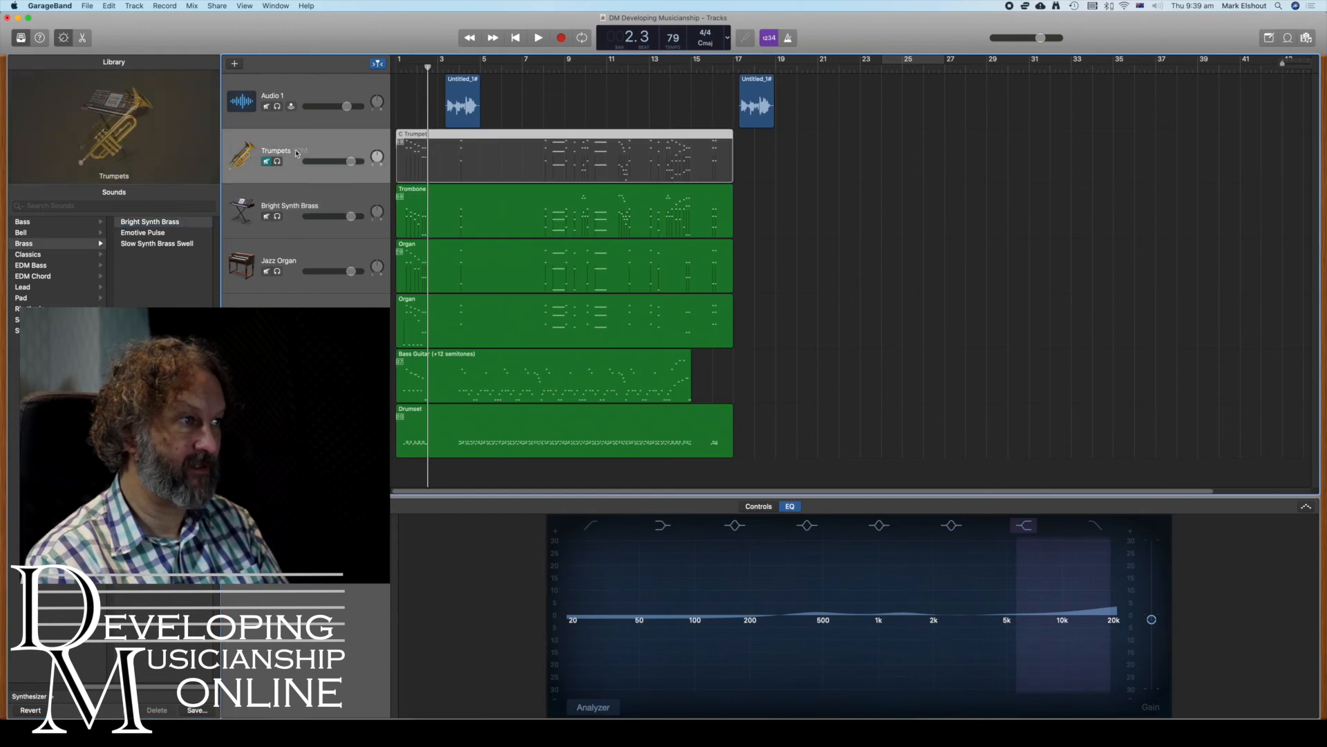
click(27, 698)
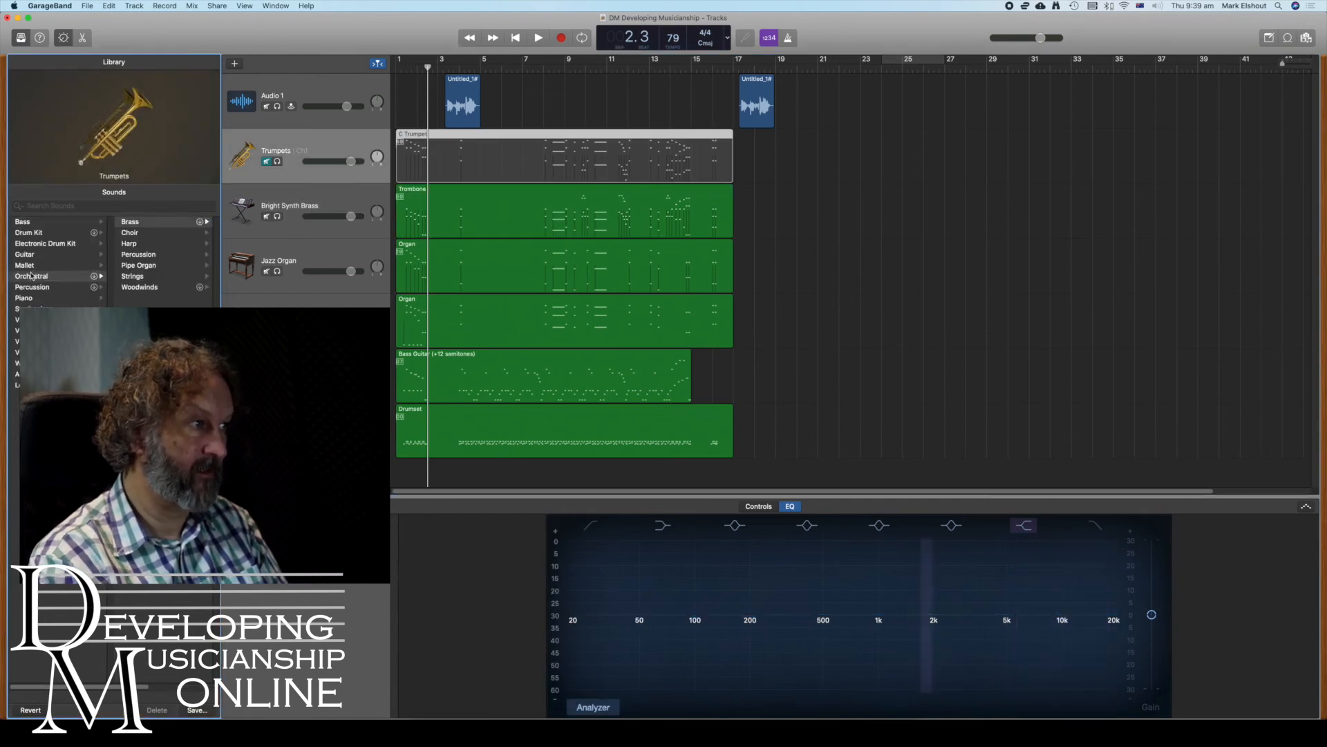
click(38, 308)
click(131, 244)
click(150, 222)
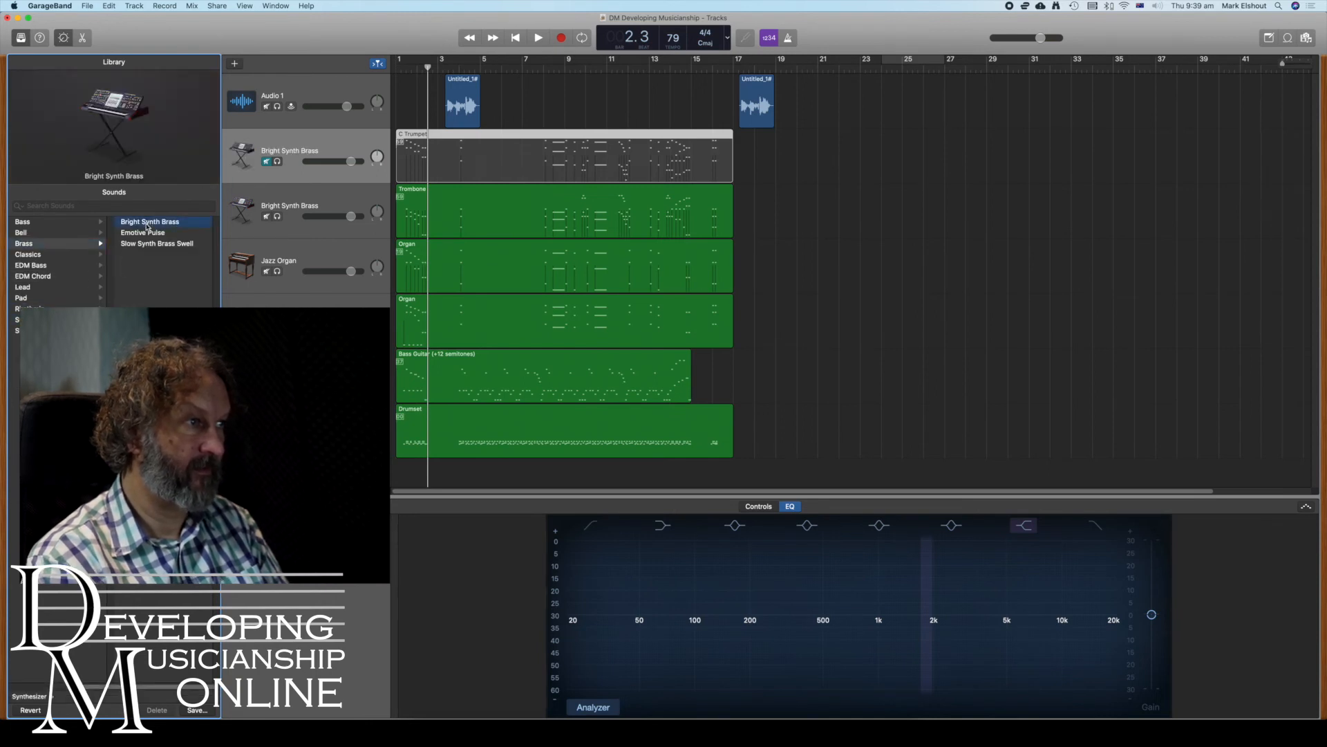
click(265, 162)
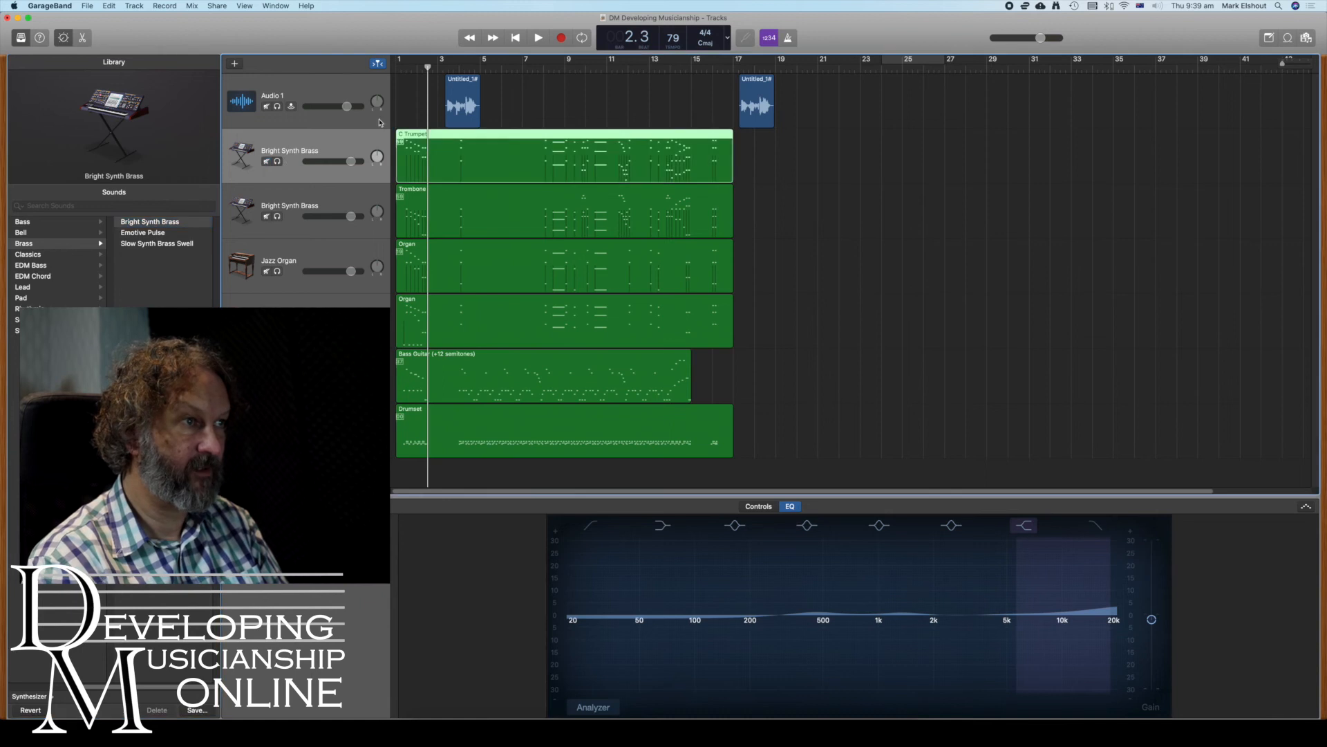
Mute the Audio 1 track and play the opening two bars of all instrument tracks from the project start.
click(517, 38)
click(267, 107)
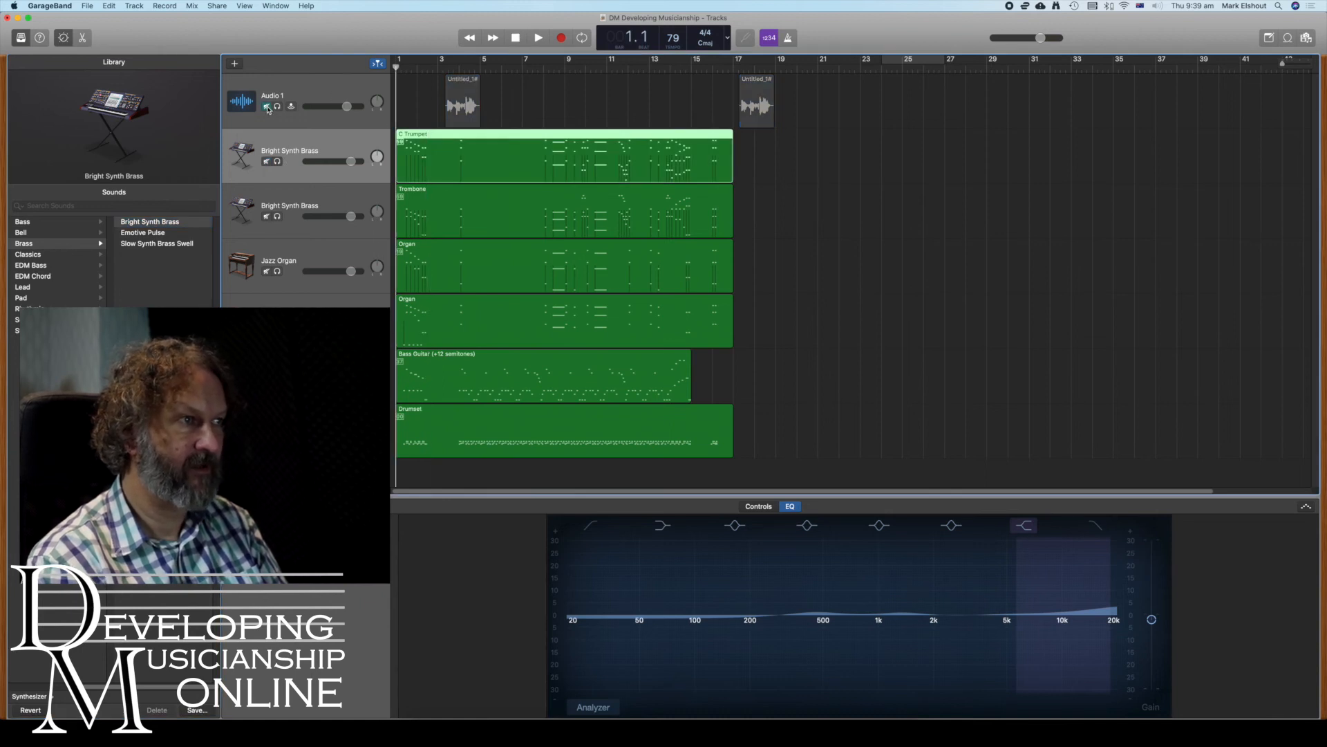
click(539, 38)
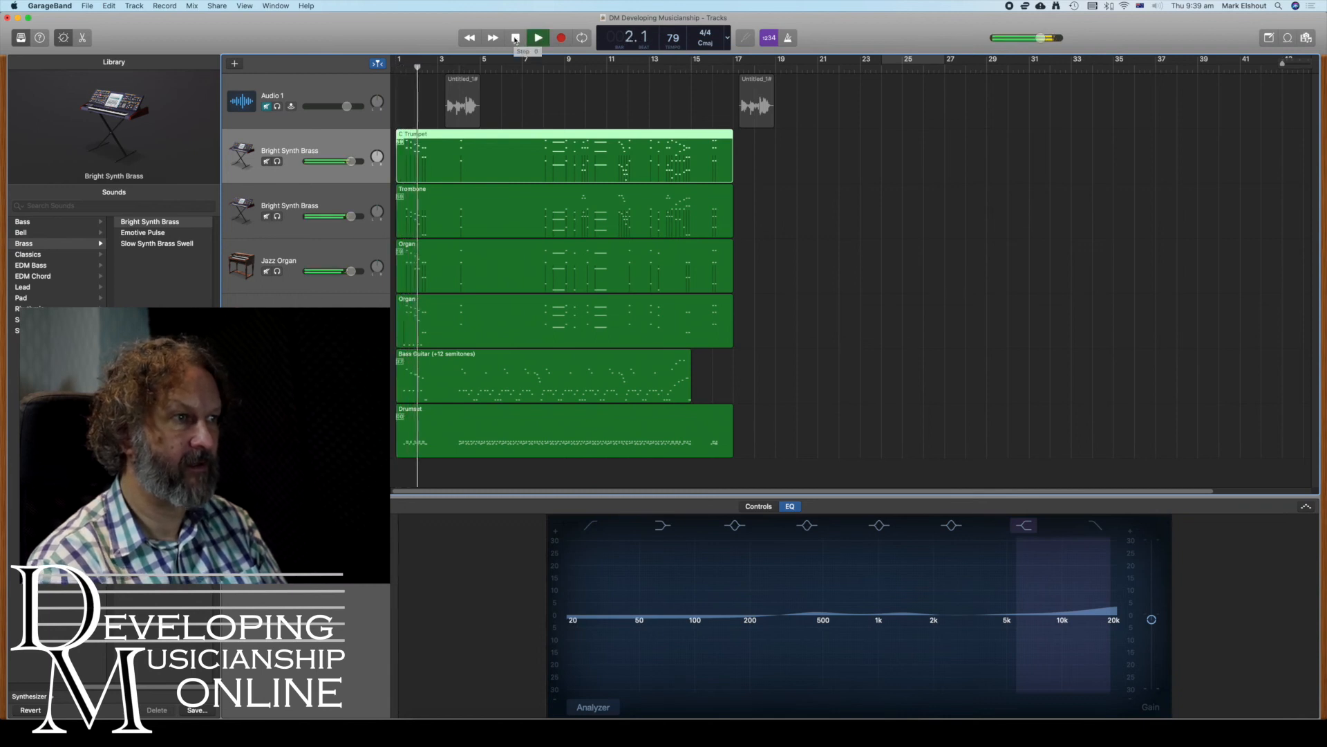
click(515, 38)
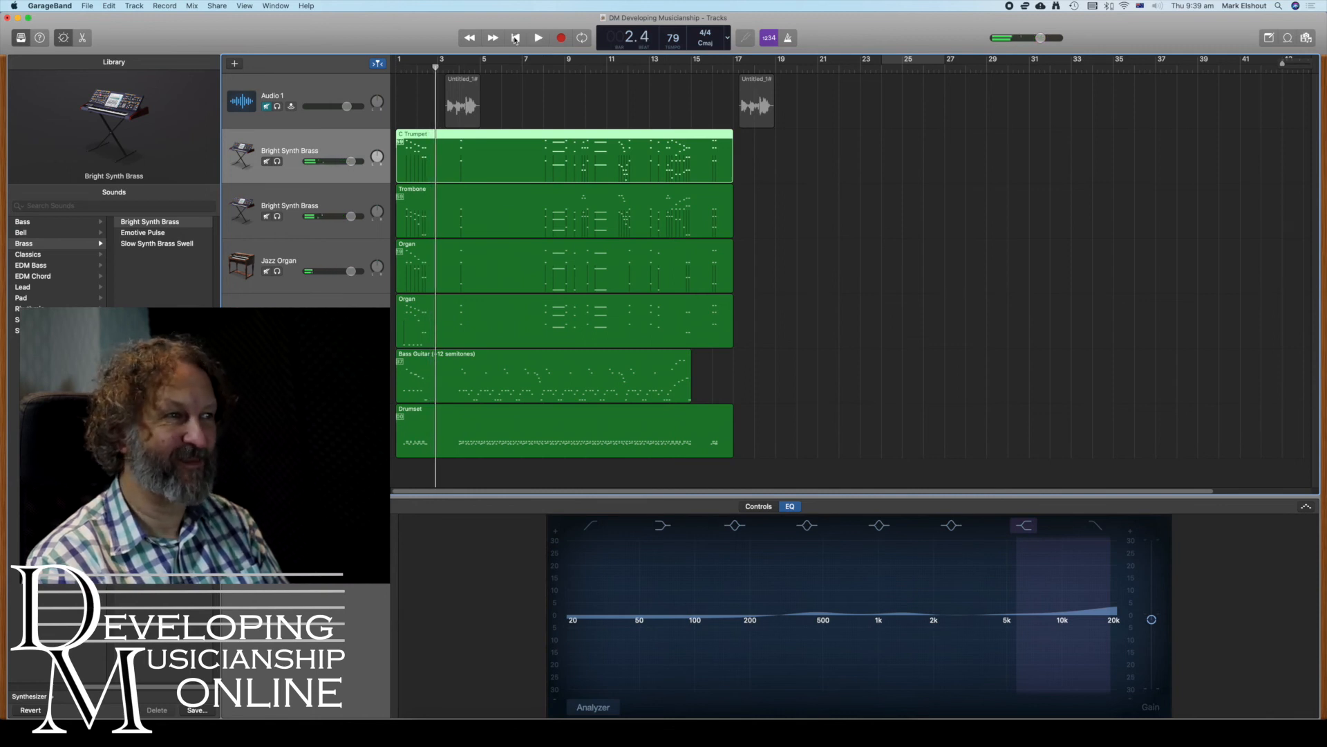